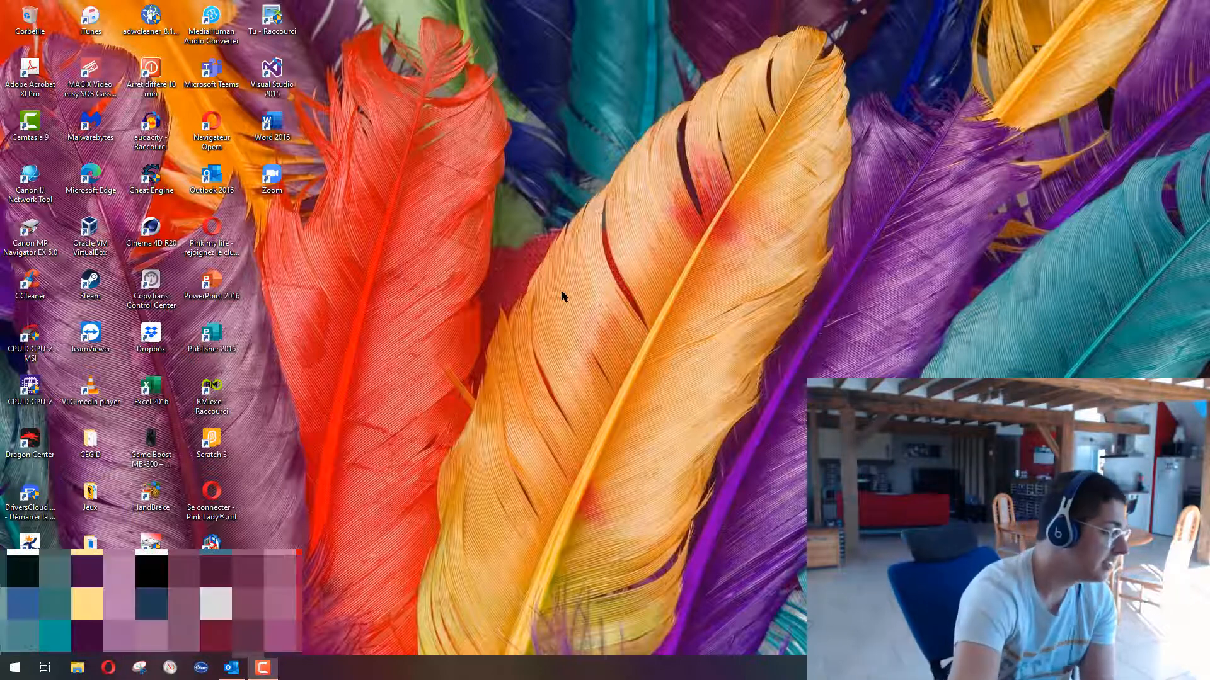
Switch to Outlook and open the rules and alerts manager.
click(232, 667)
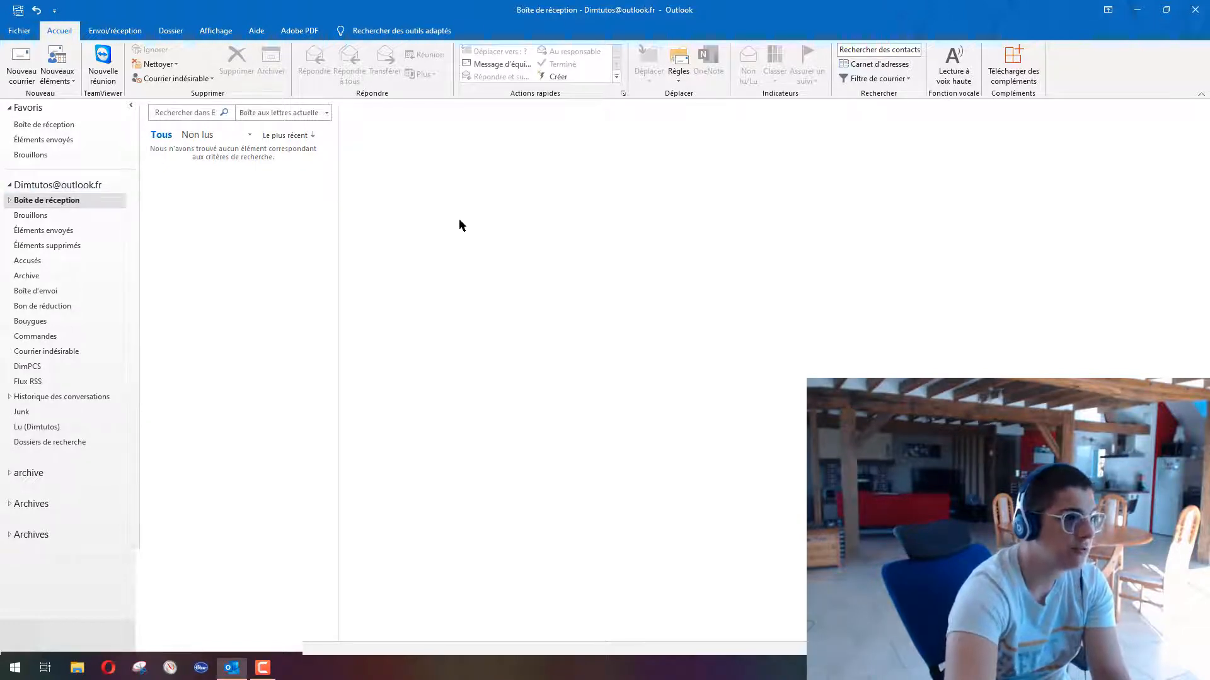
click(678, 82)
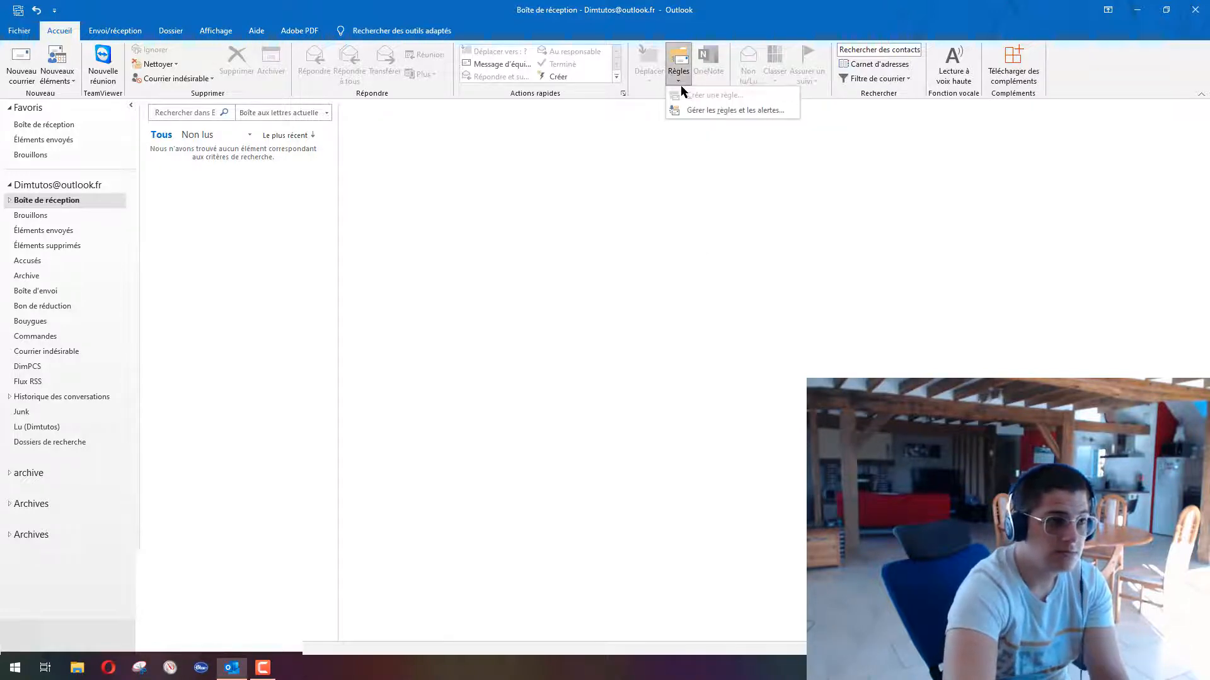
click(718, 110)
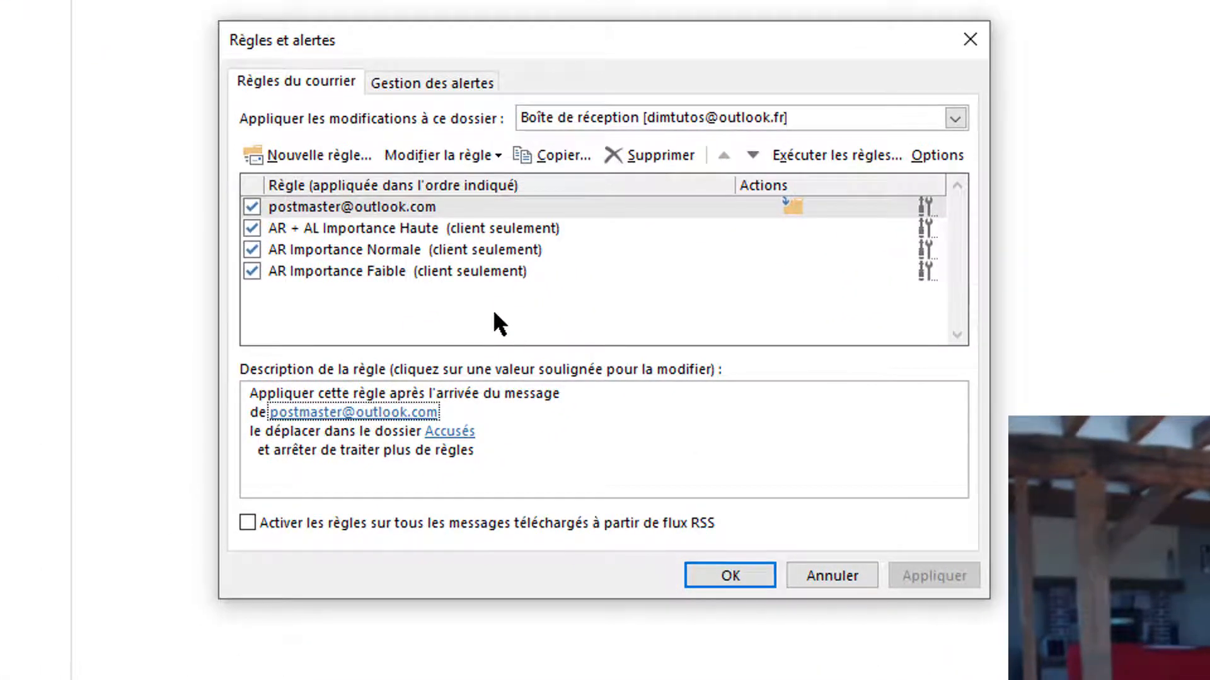
Review the existing mail rules, then disable the AR + AL Importance Haute rule and apply the change.
click(493, 319)
click(388, 272)
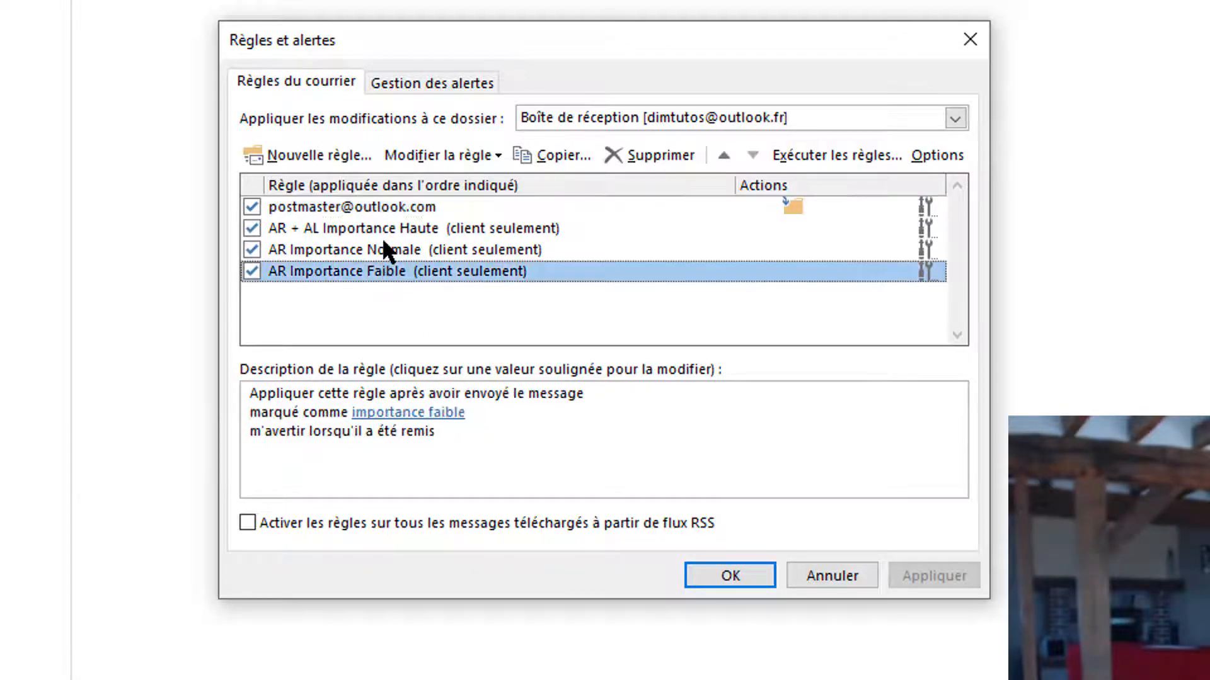
key(Up)
key(Up)
key(Up)
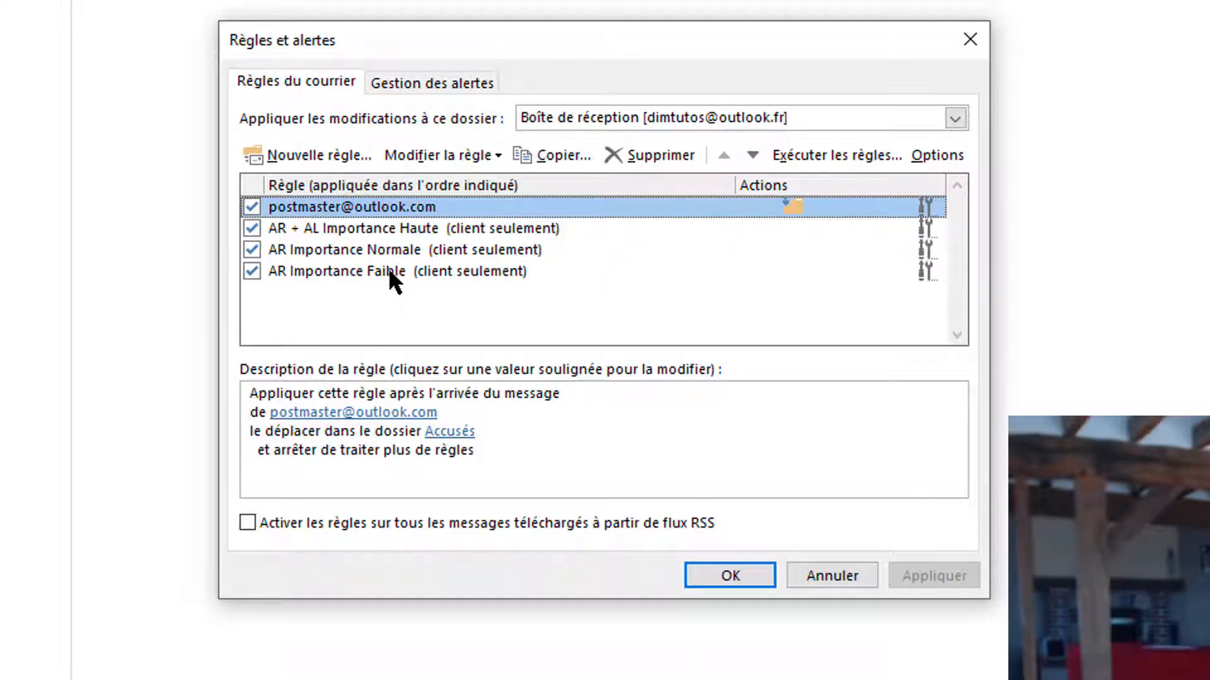
click(388, 271)
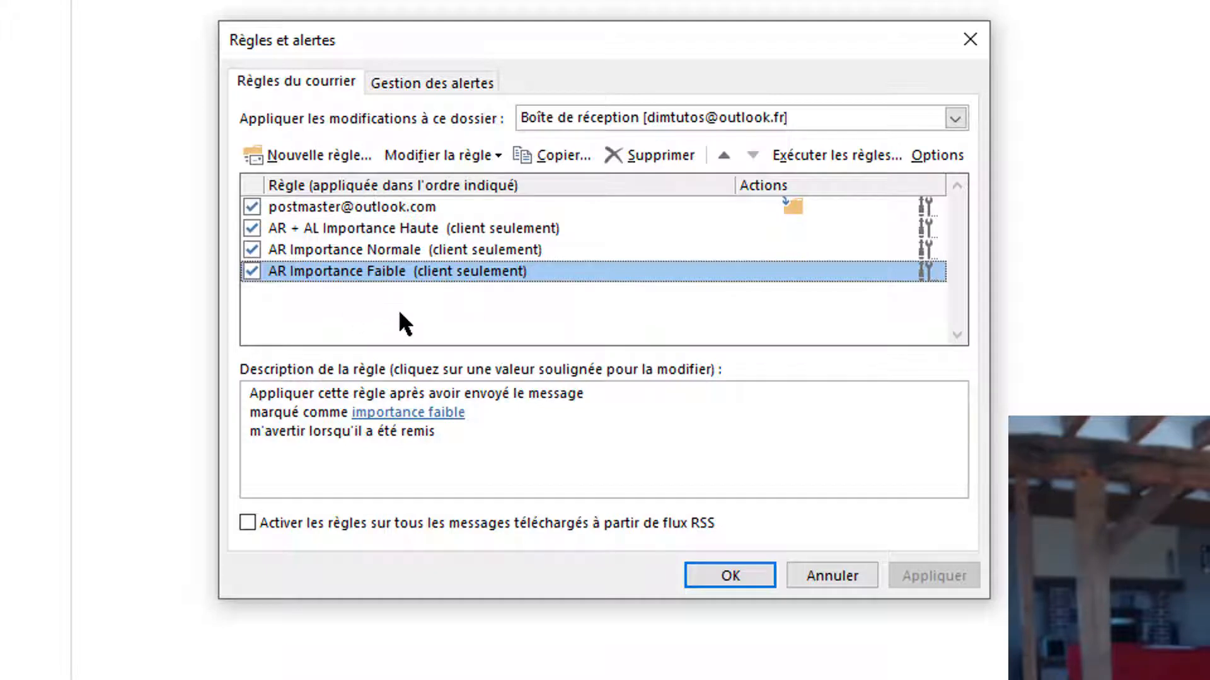
click(253, 225)
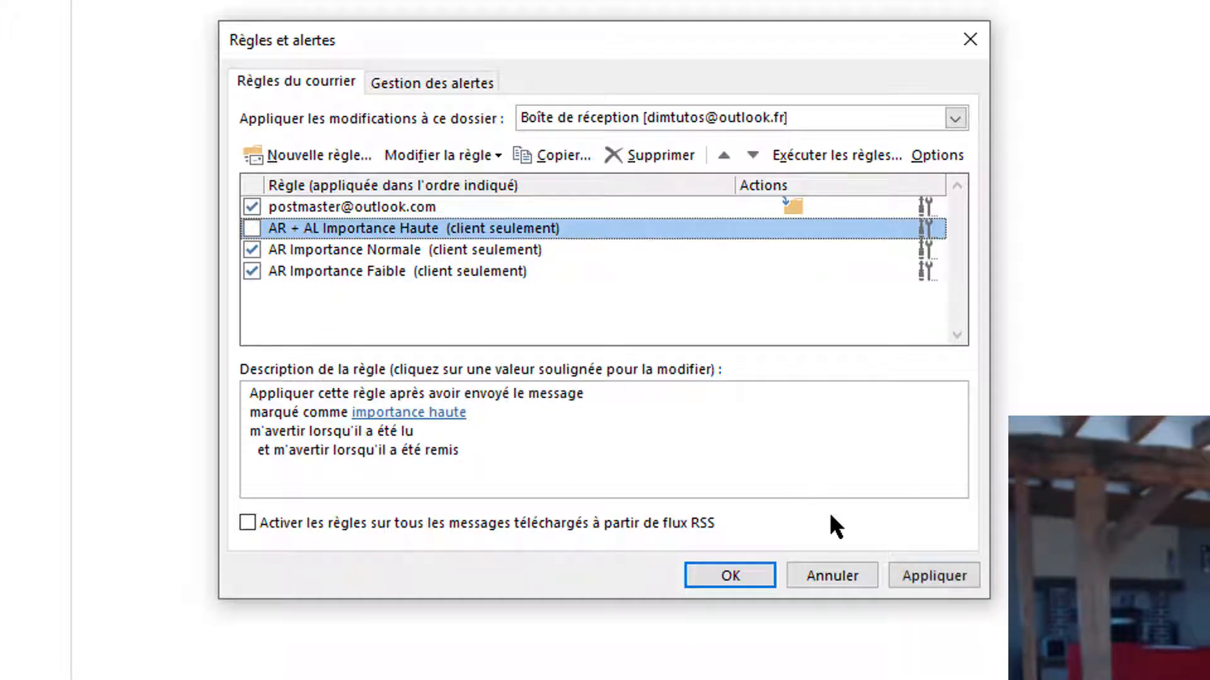
click(926, 576)
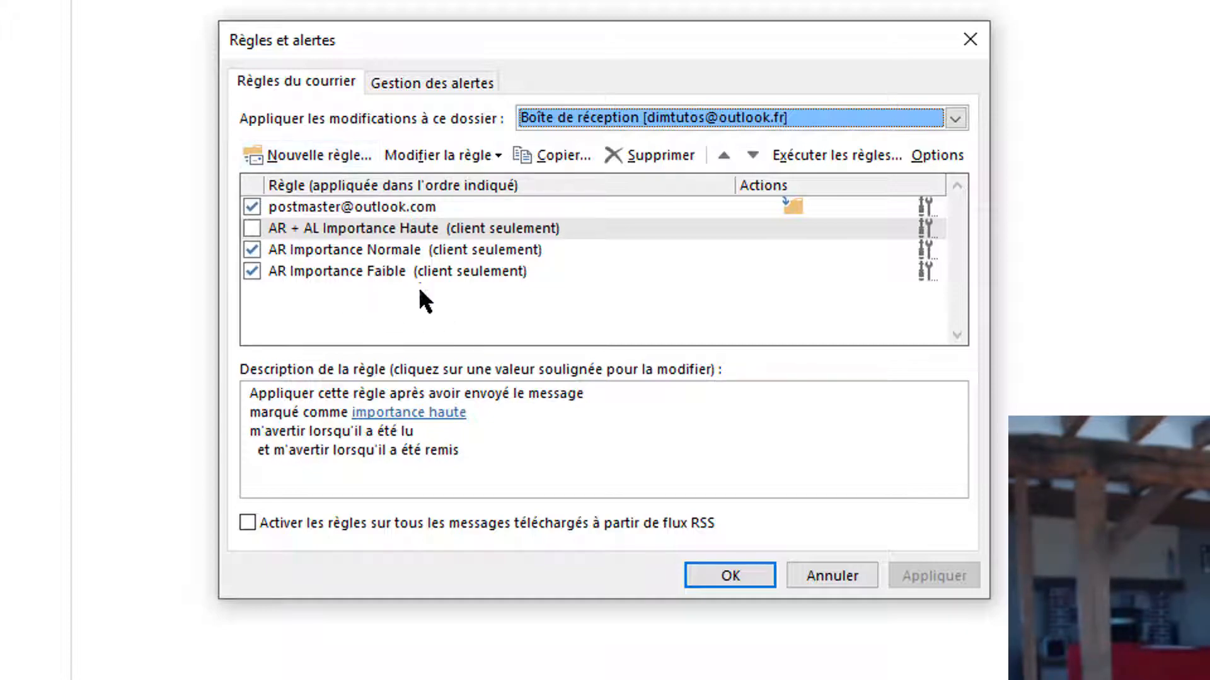
Start a new blank rule that applies to the messages I send and proceed to its conditions.
click(309, 157)
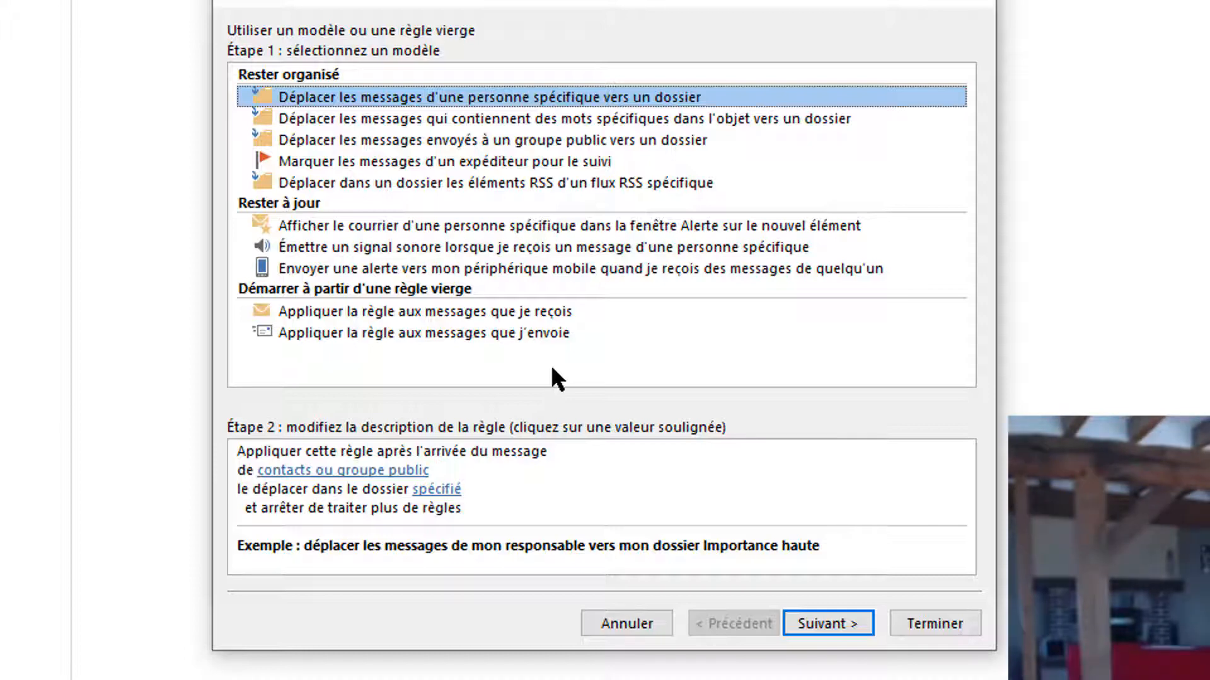
click(530, 331)
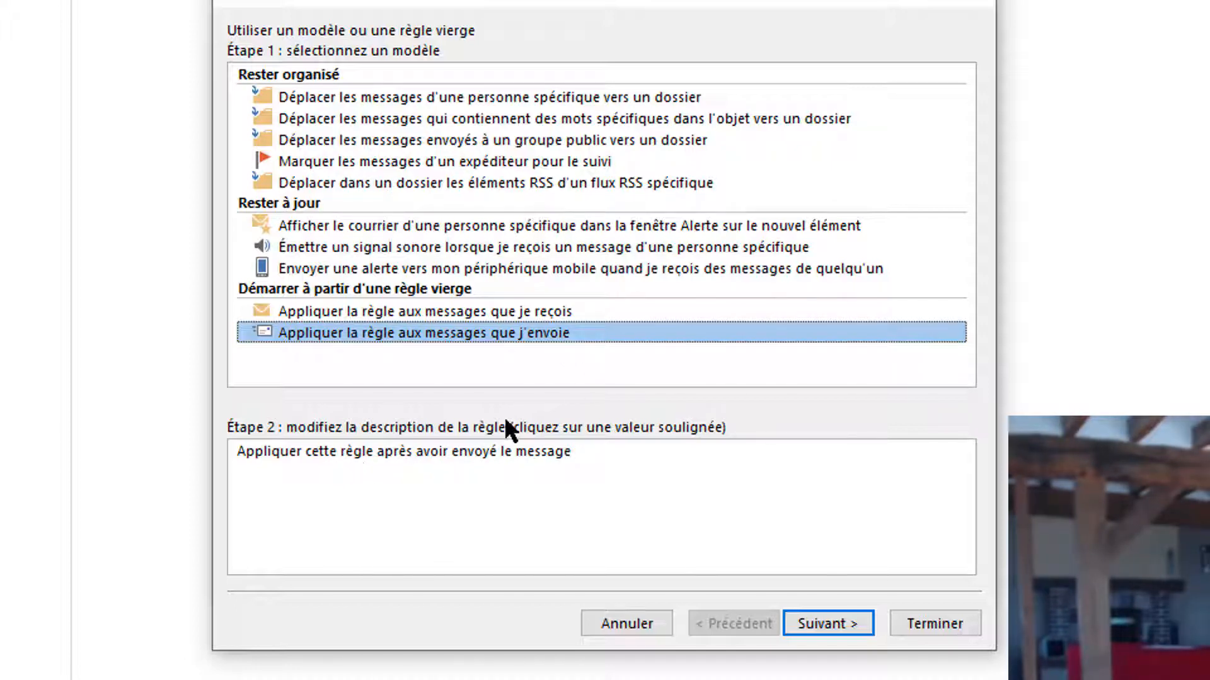
click(826, 616)
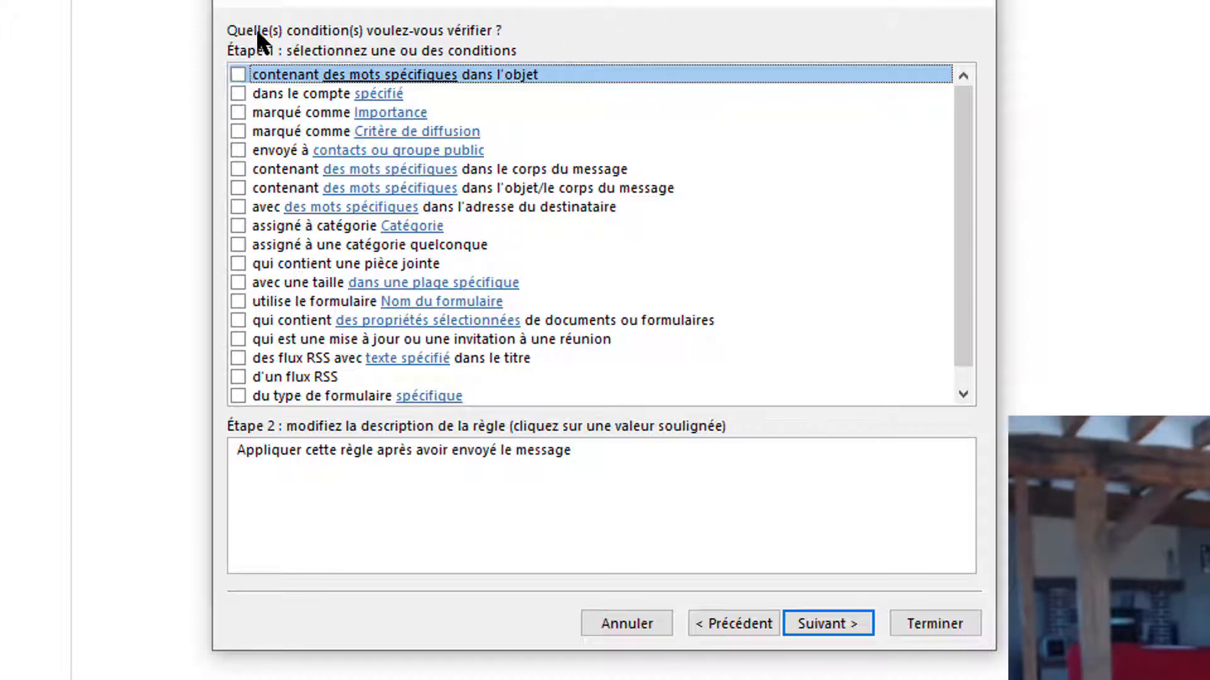
Restrict the rule to messages marked with high importance (Haute) and proceed to its actions.
click(237, 112)
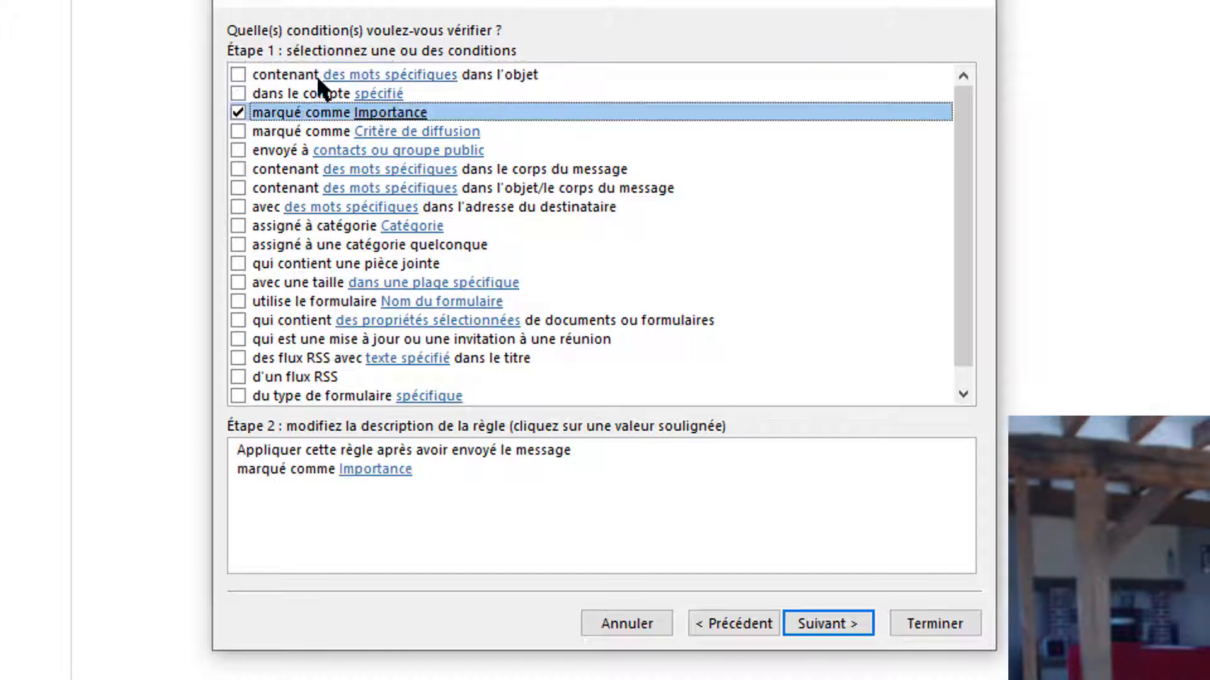
click(356, 508)
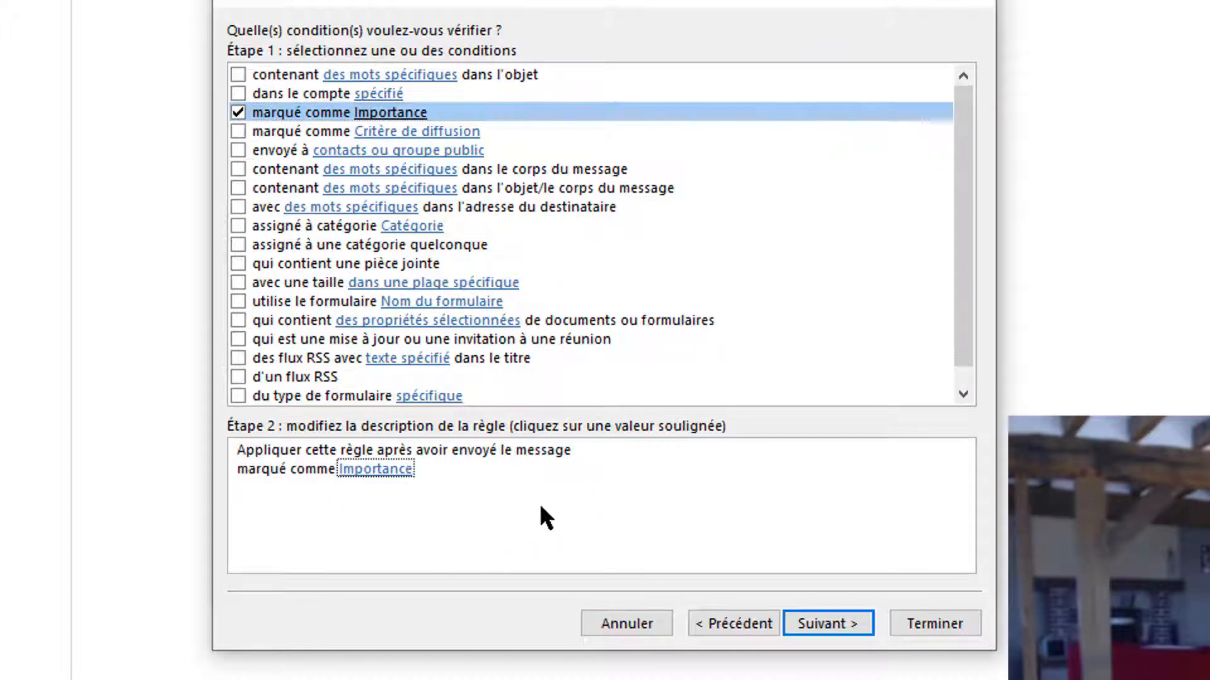
click(404, 472)
click(608, 316)
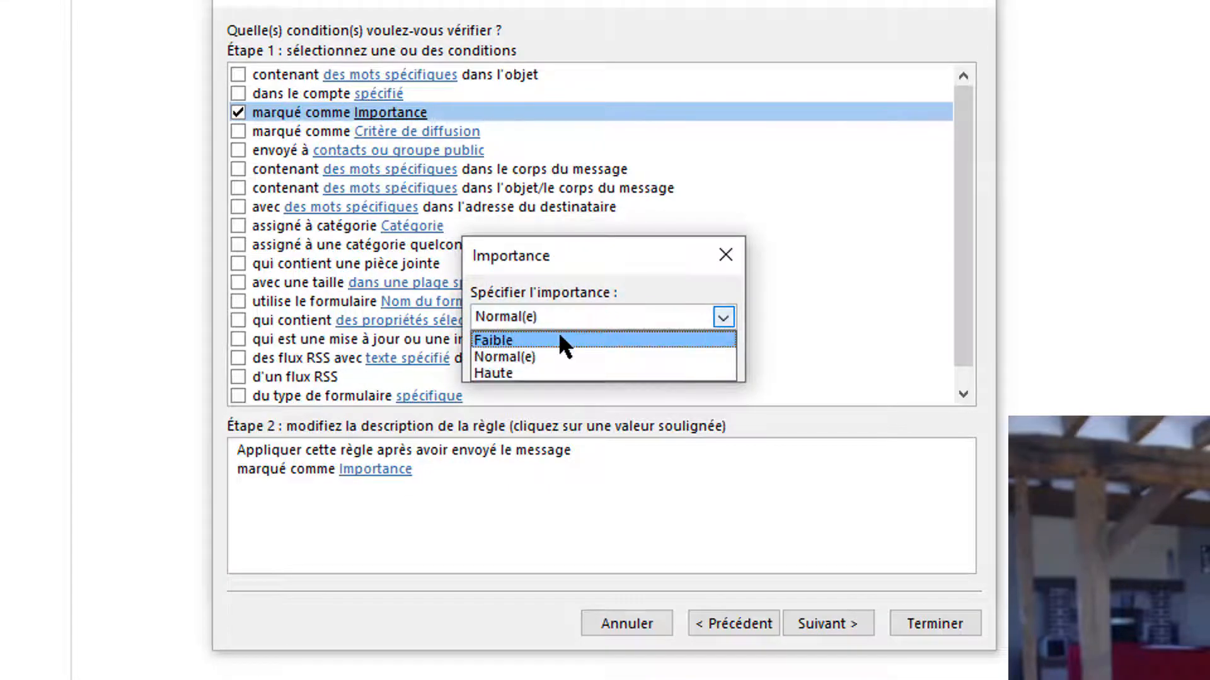
click(535, 370)
key(Return)
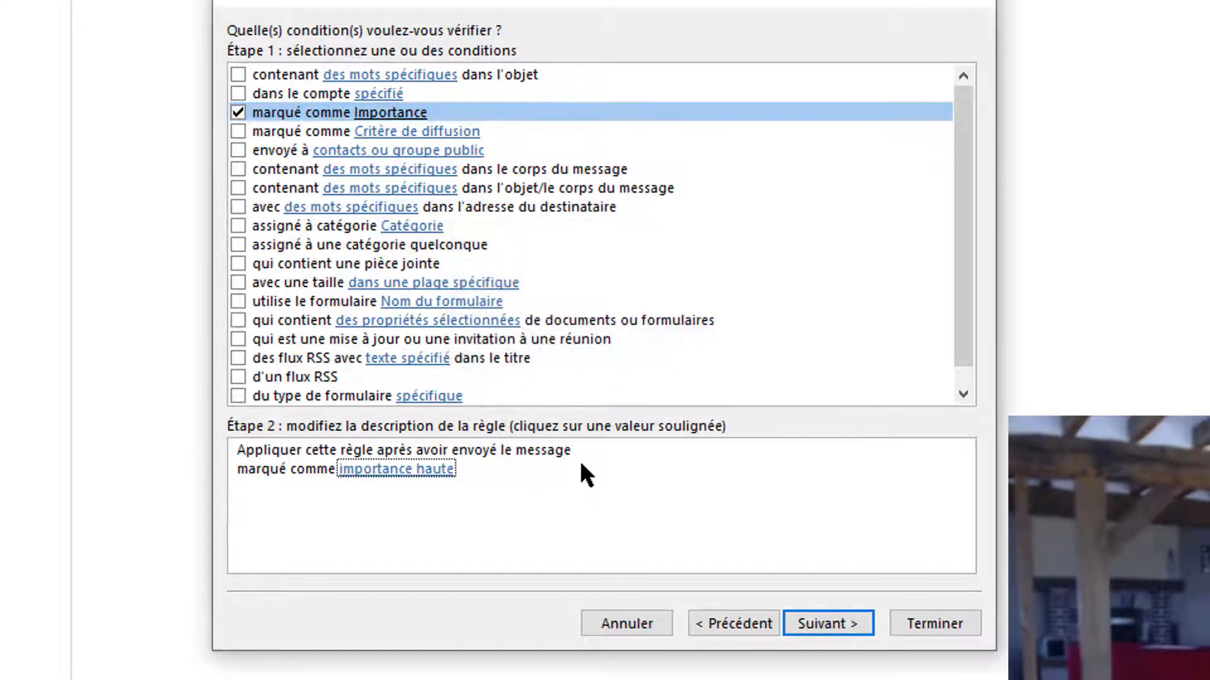
click(848, 623)
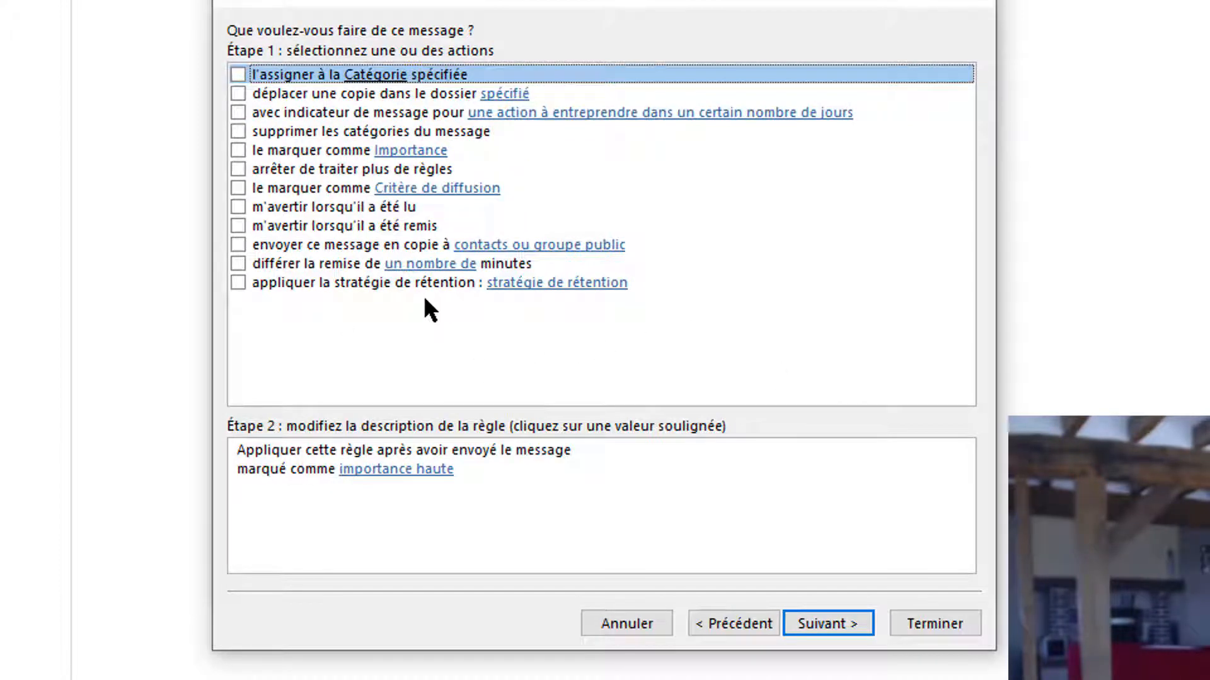
Set the rule to notify me both when the message is read and when it is delivered.
click(404, 469)
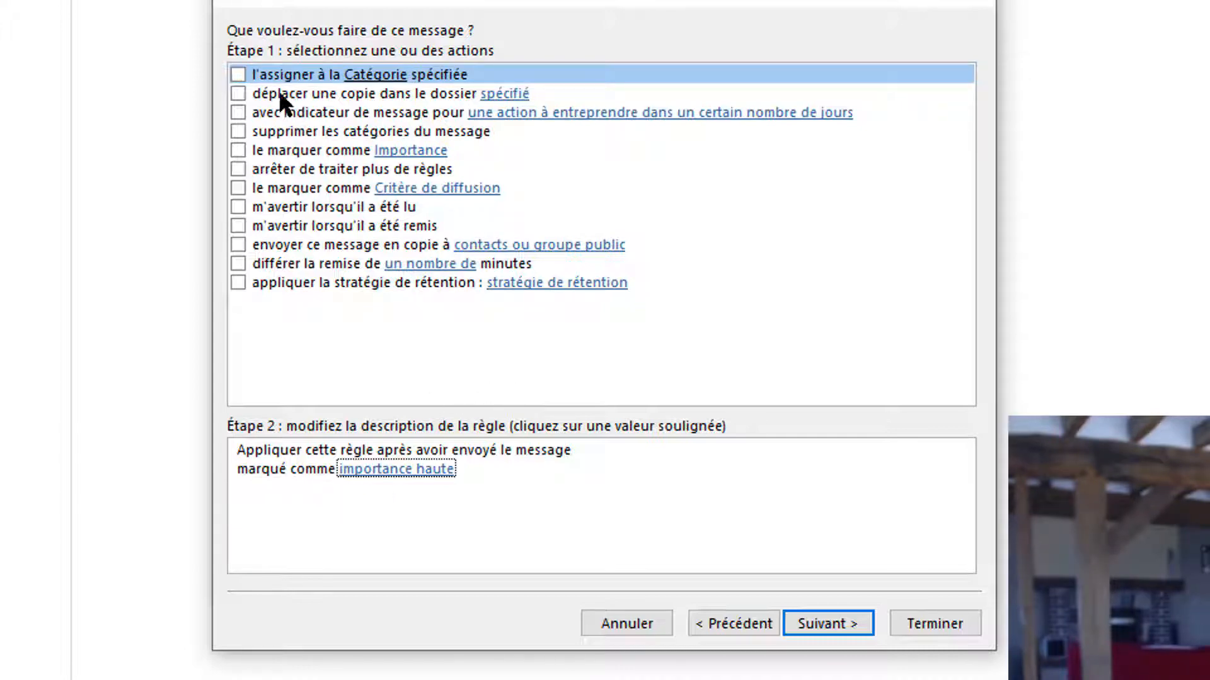
click(238, 207)
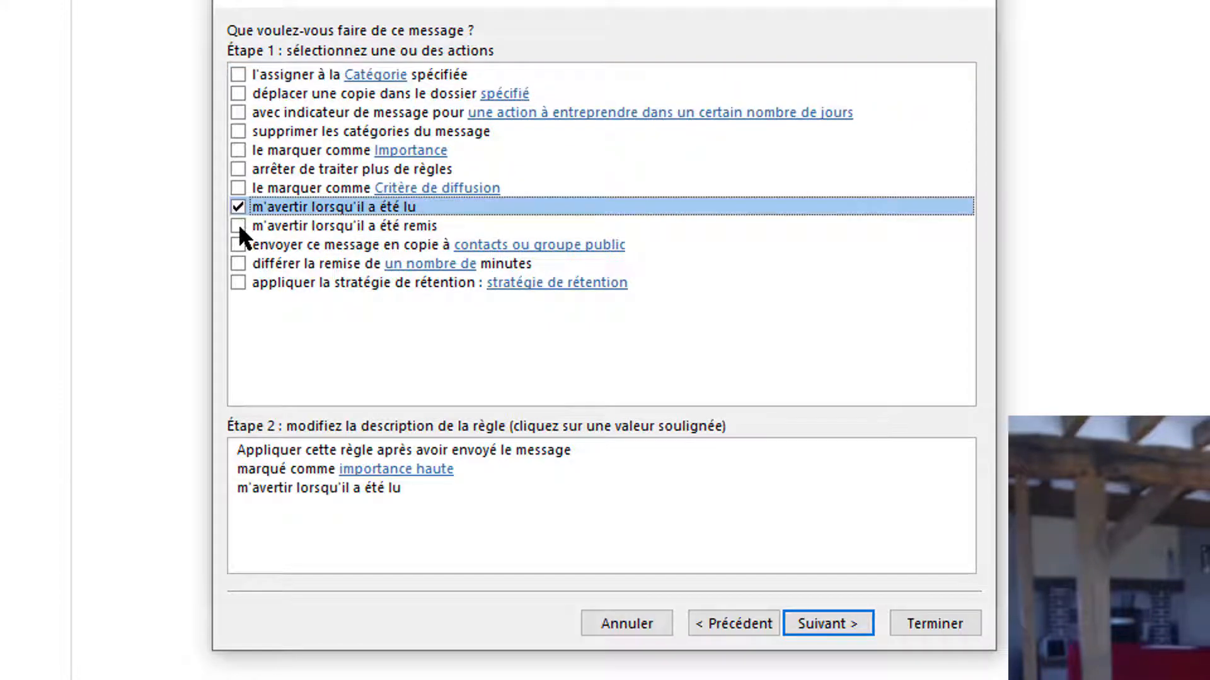
click(238, 225)
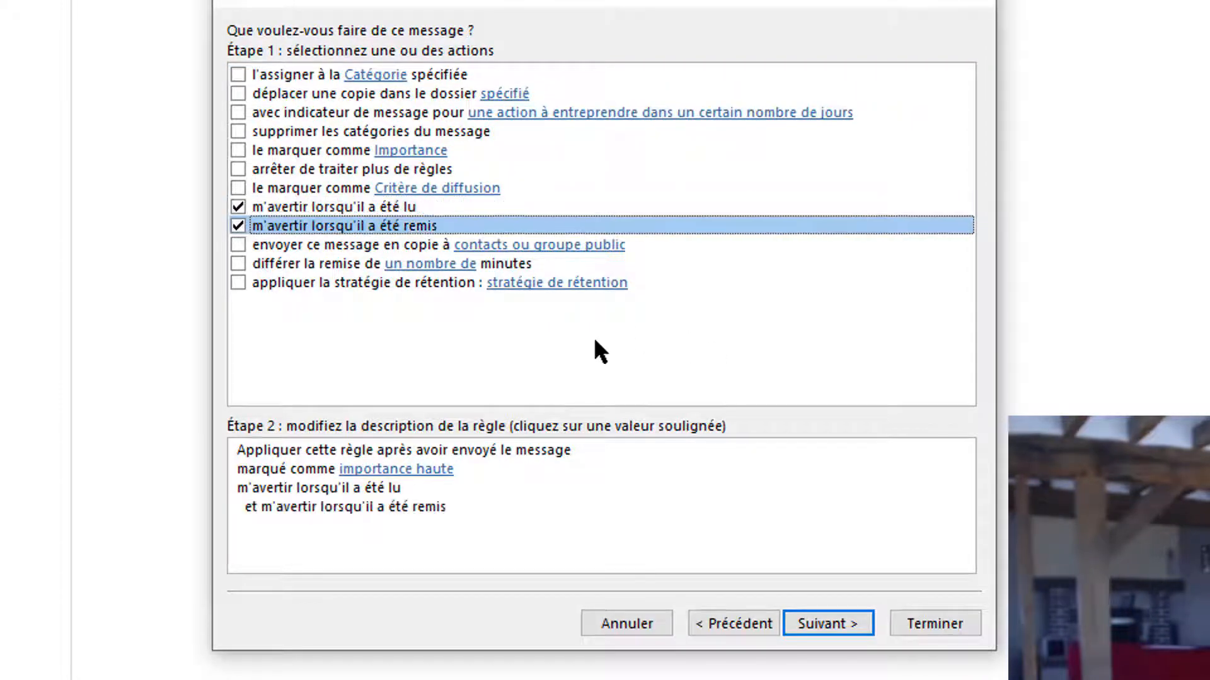
click(716, 483)
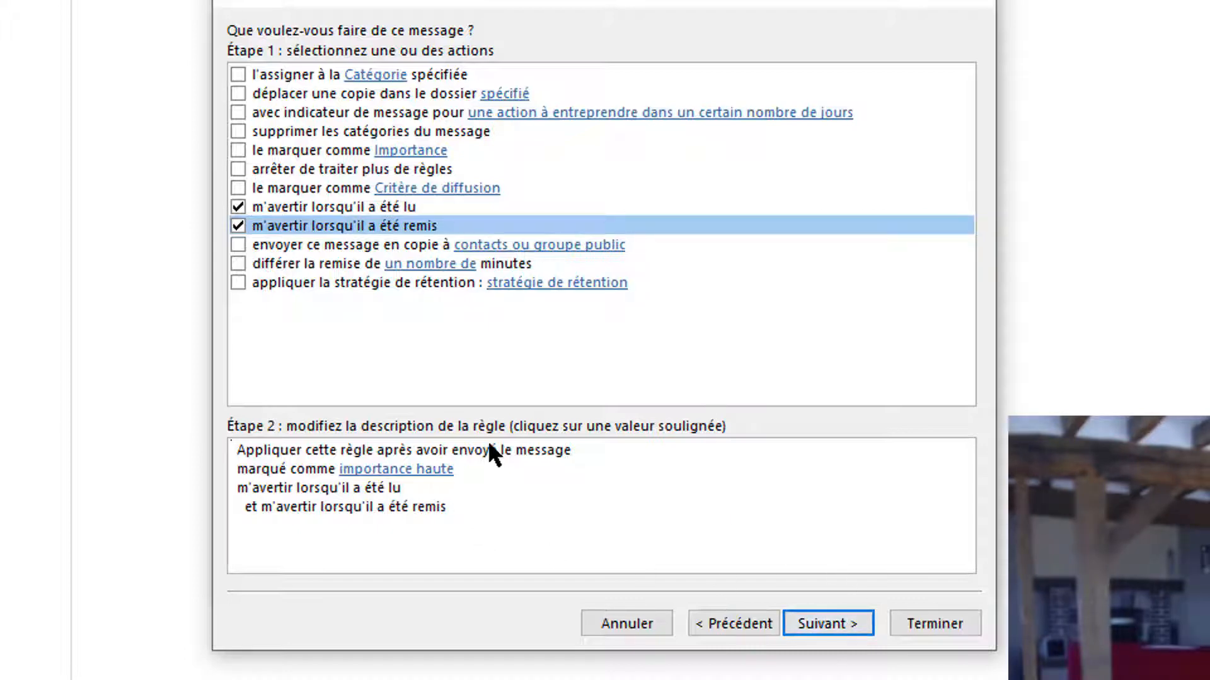
click(376, 468)
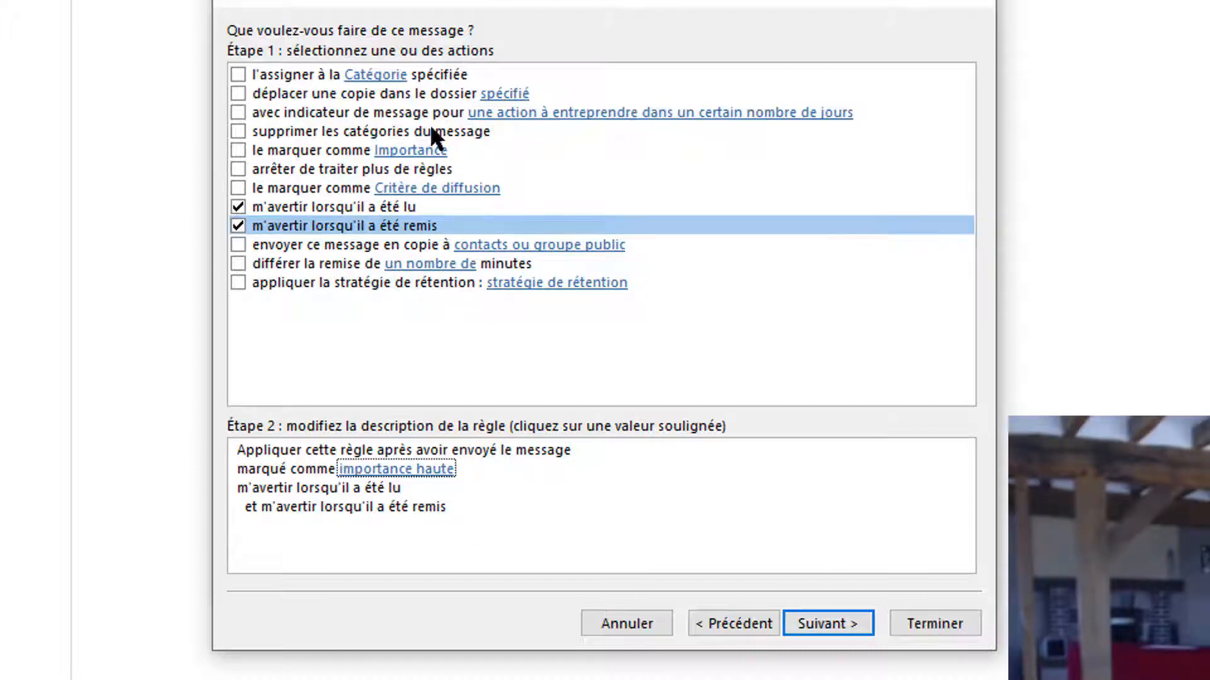
click(811, 624)
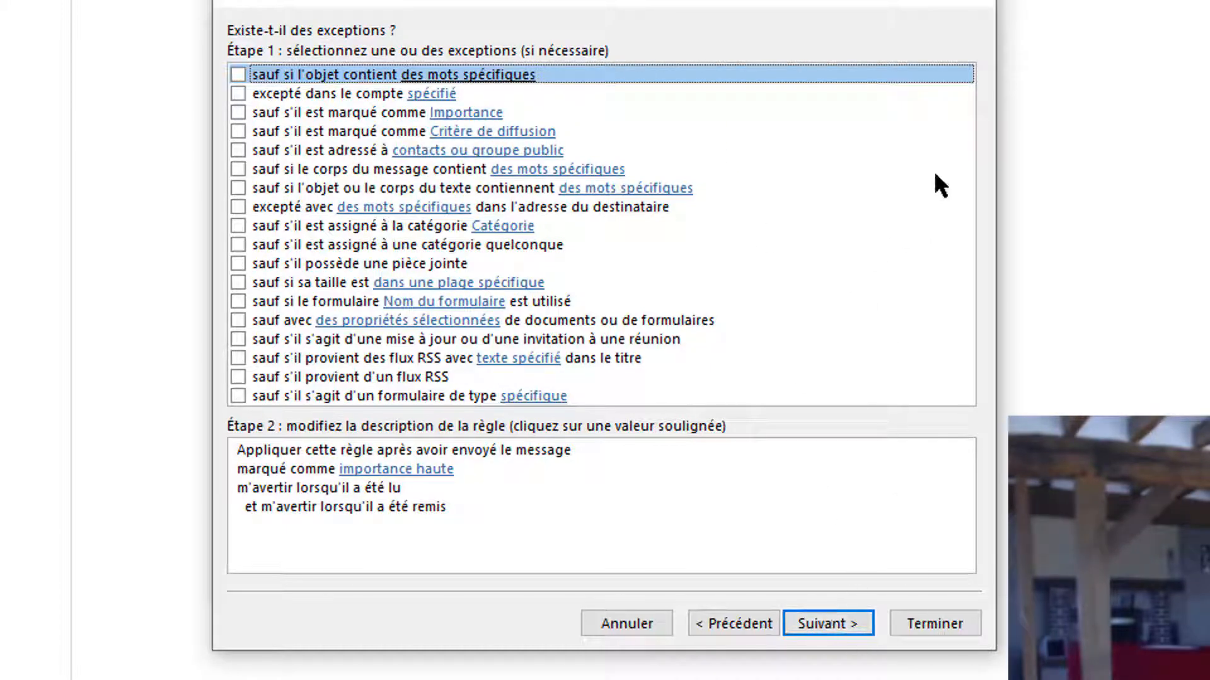
Leave the rule without exceptions, name it "importance haute tuto", finish it and apply the updated rule list.
click(825, 626)
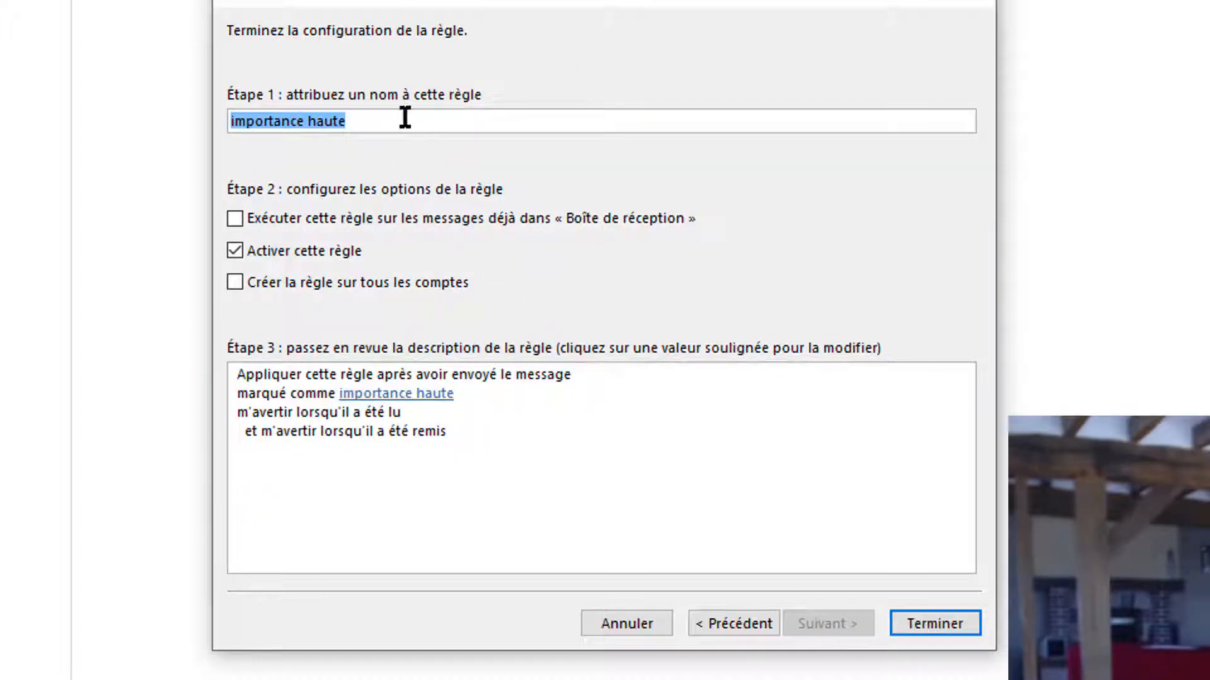
click(429, 127)
text(tuto)
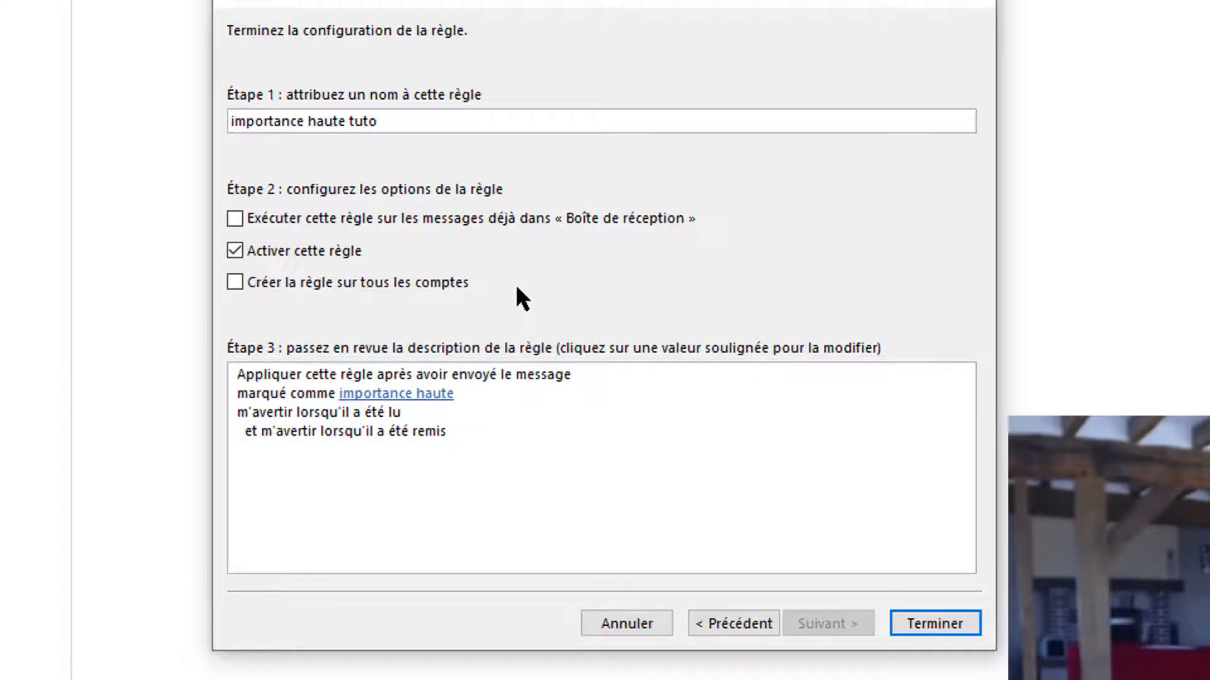
click(932, 624)
click(672, 392)
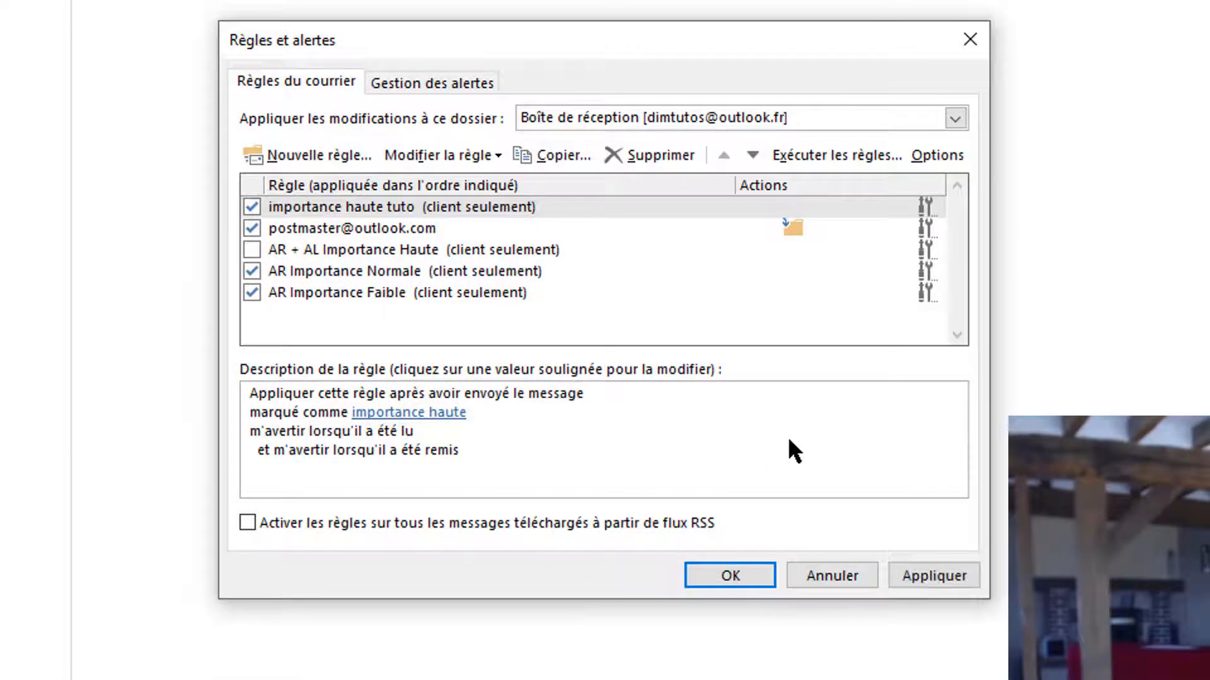
click(949, 575)
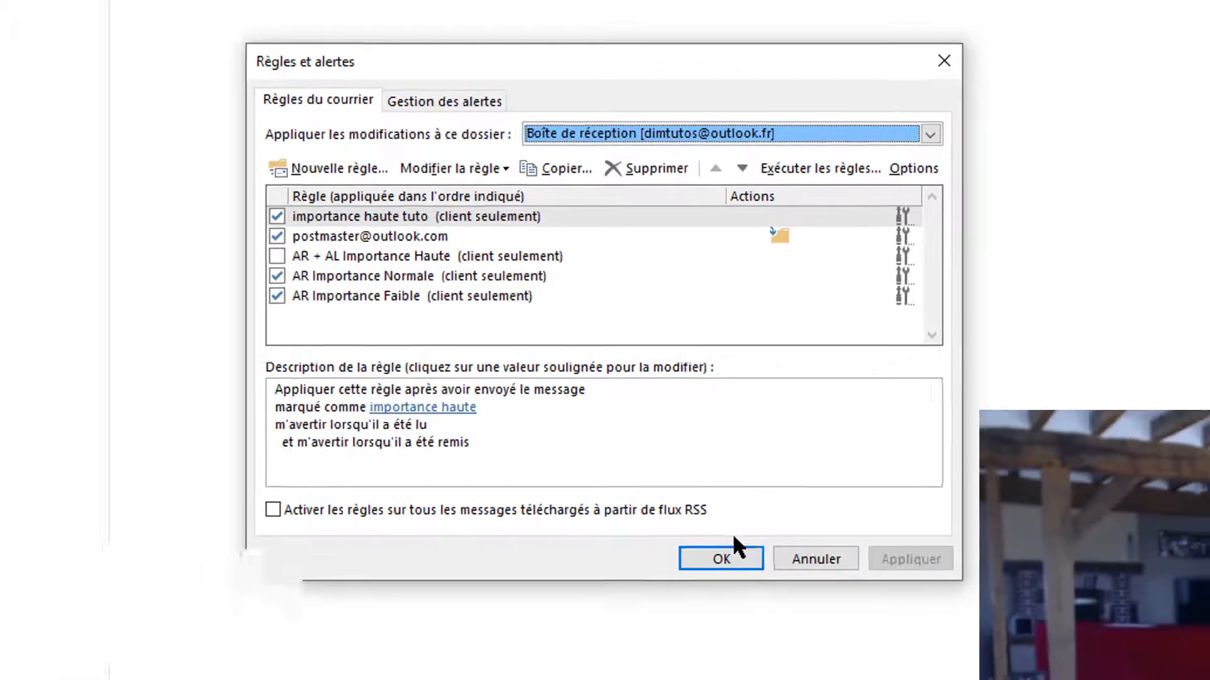
click(730, 575)
Create a new e-mail, swap its signature for another one and clear the message body.
click(34, 71)
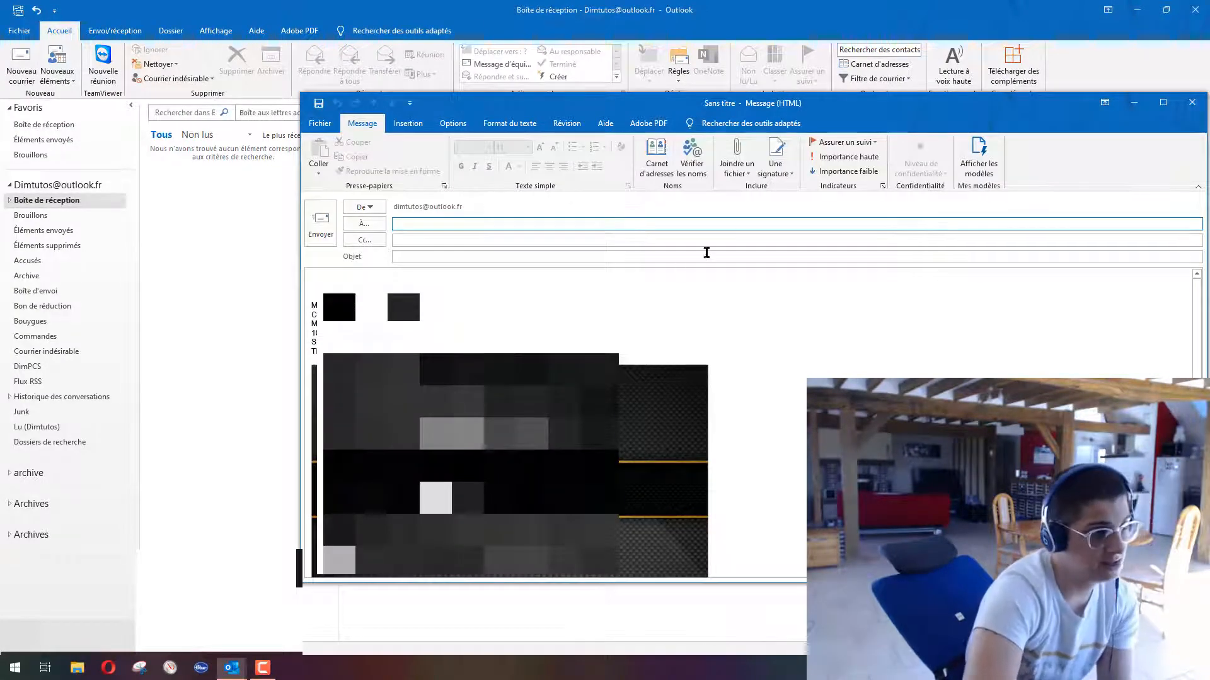
click(775, 165)
click(769, 219)
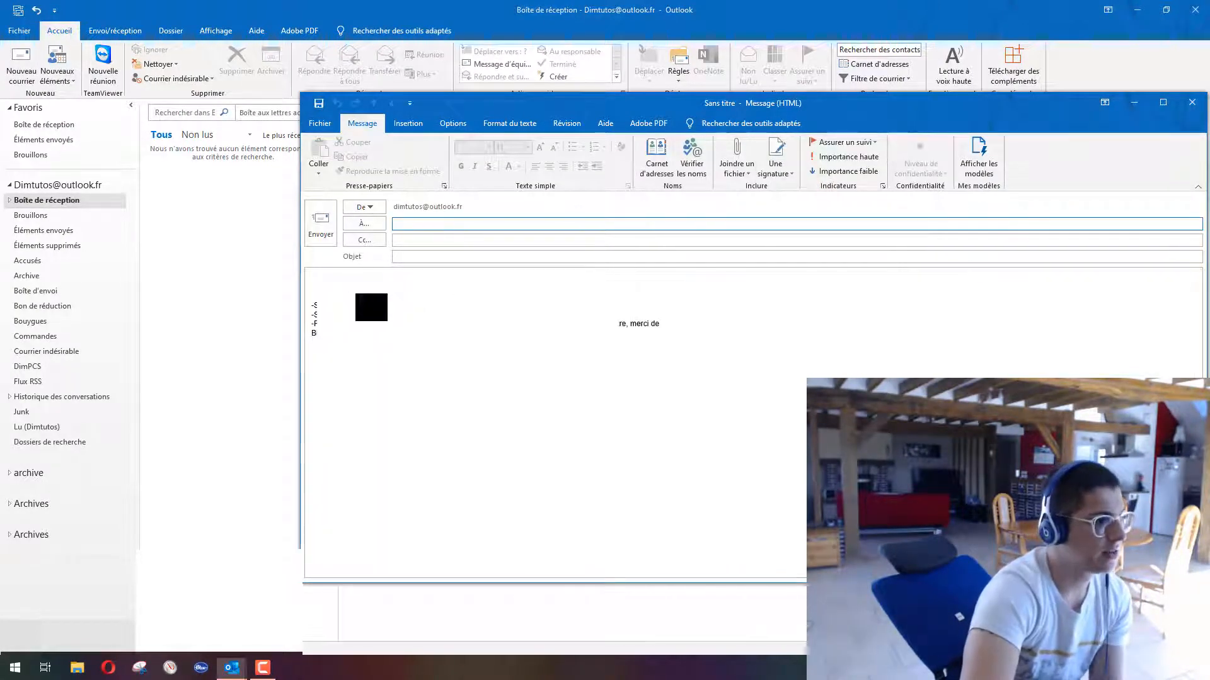
drag(531, 338, 273, 260)
key(Delete)
Address the e-mail to the suggested contact, with the subject "test" and the body text "Test".
click(413, 225)
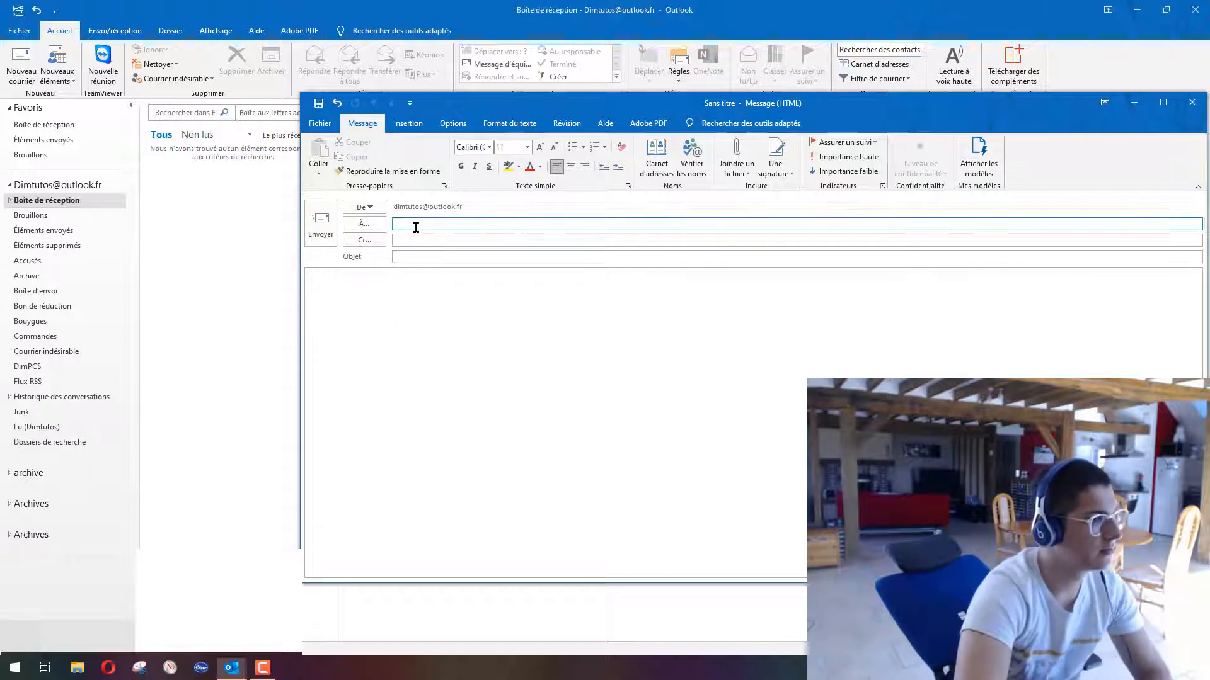
text(di)
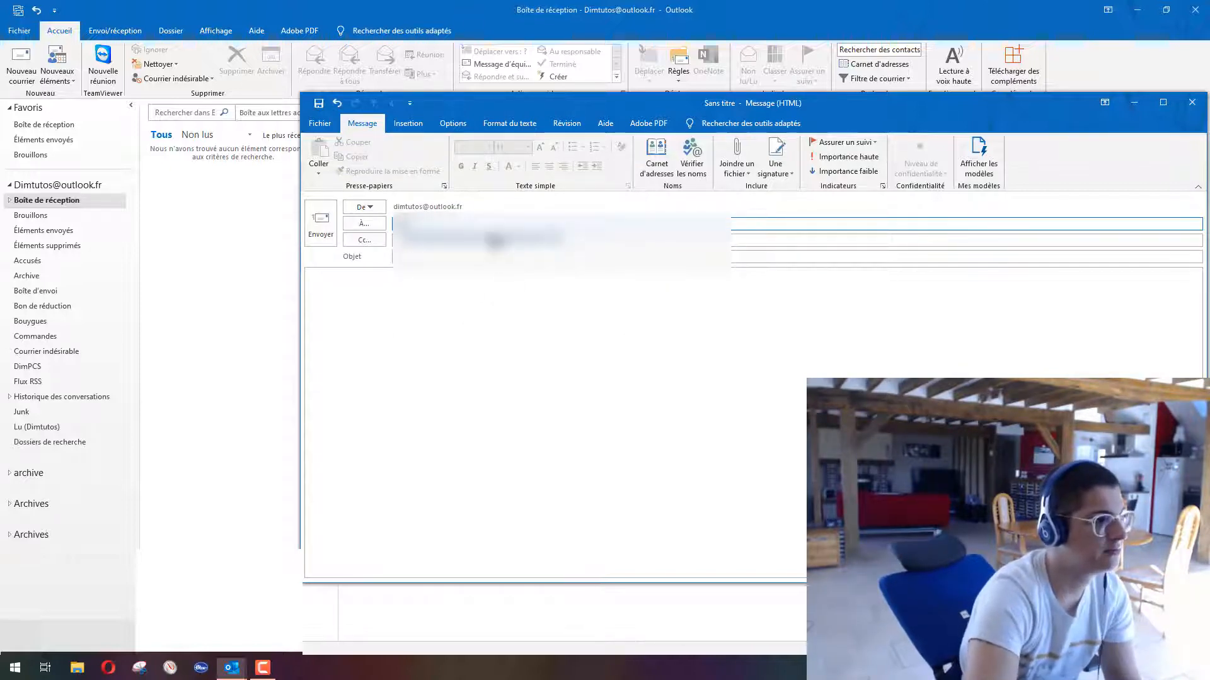
click(495, 239)
click(487, 257)
text(T)
key(Tab)
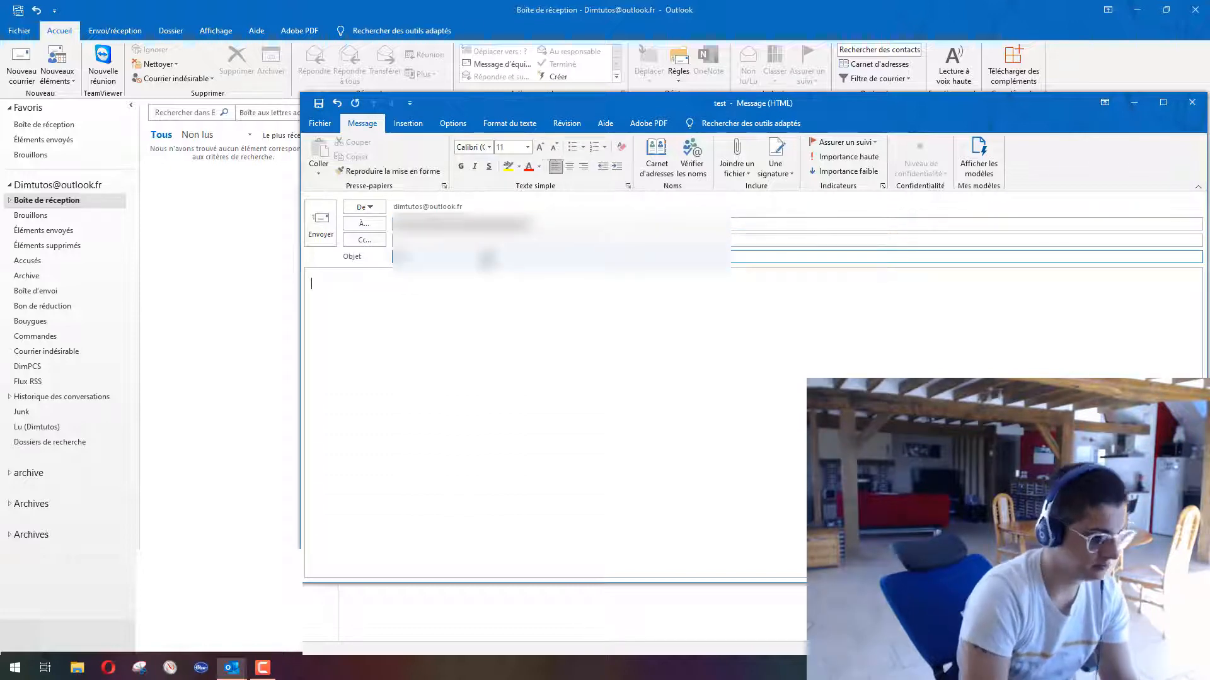
text(Test)
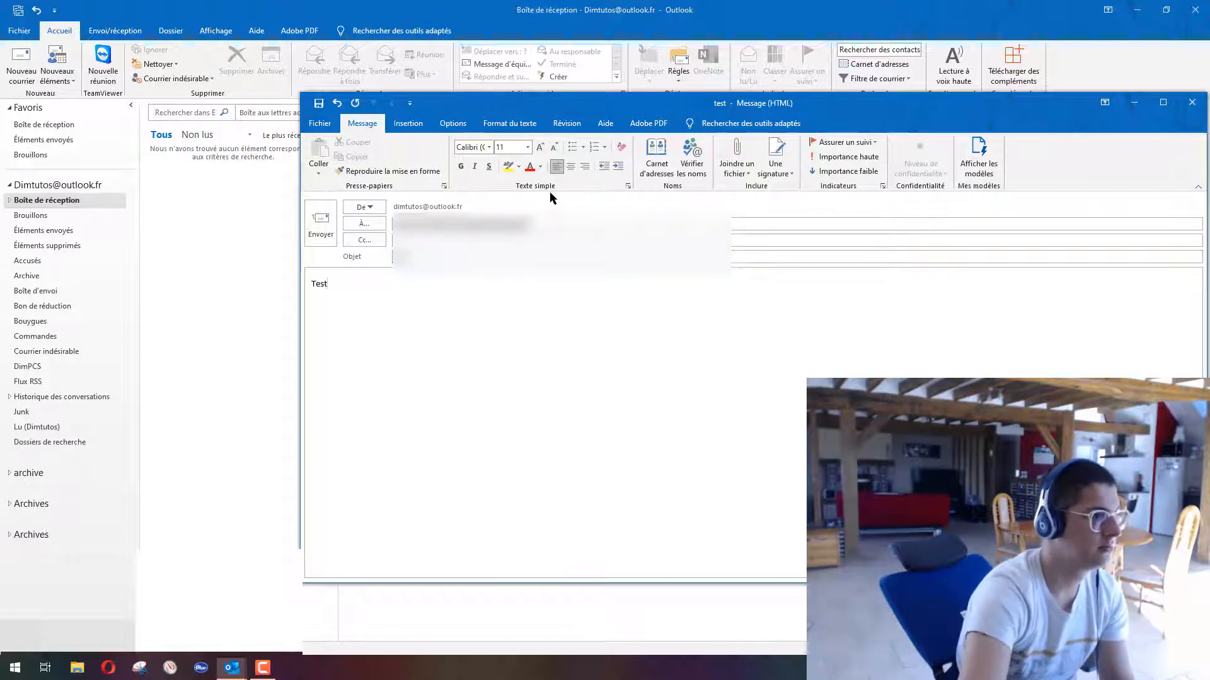
Add a second suggested contact to the main recipients of the test e-mail.
click(579, 225)
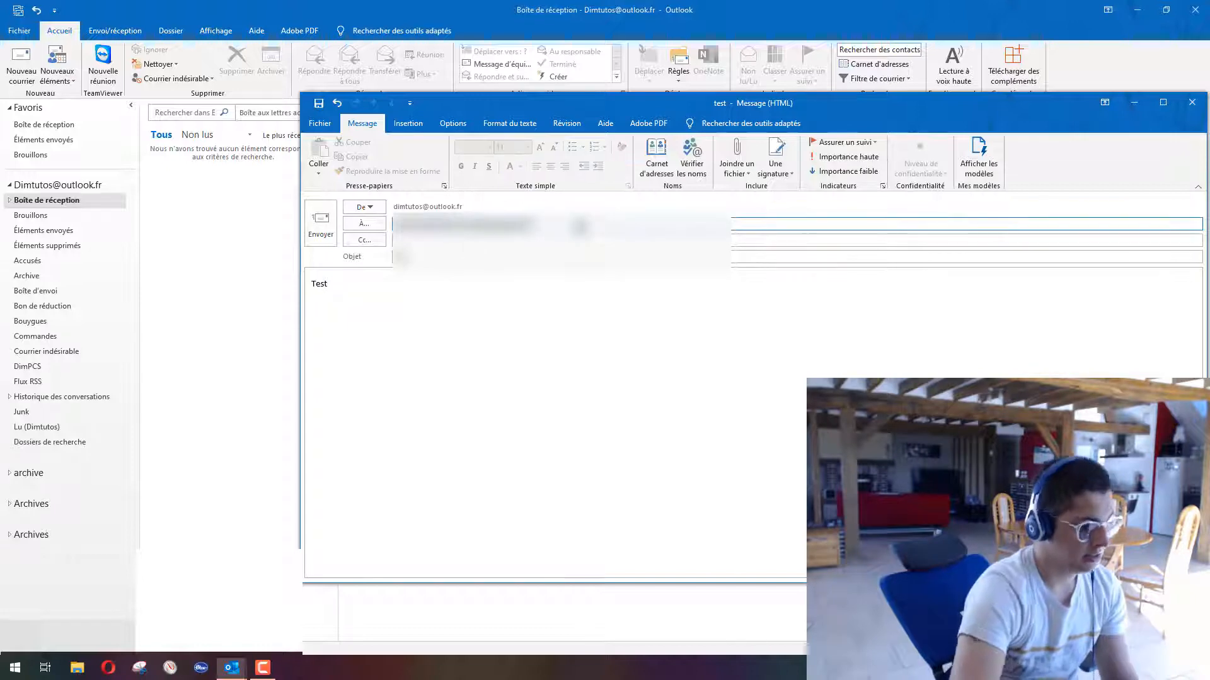
text(d)
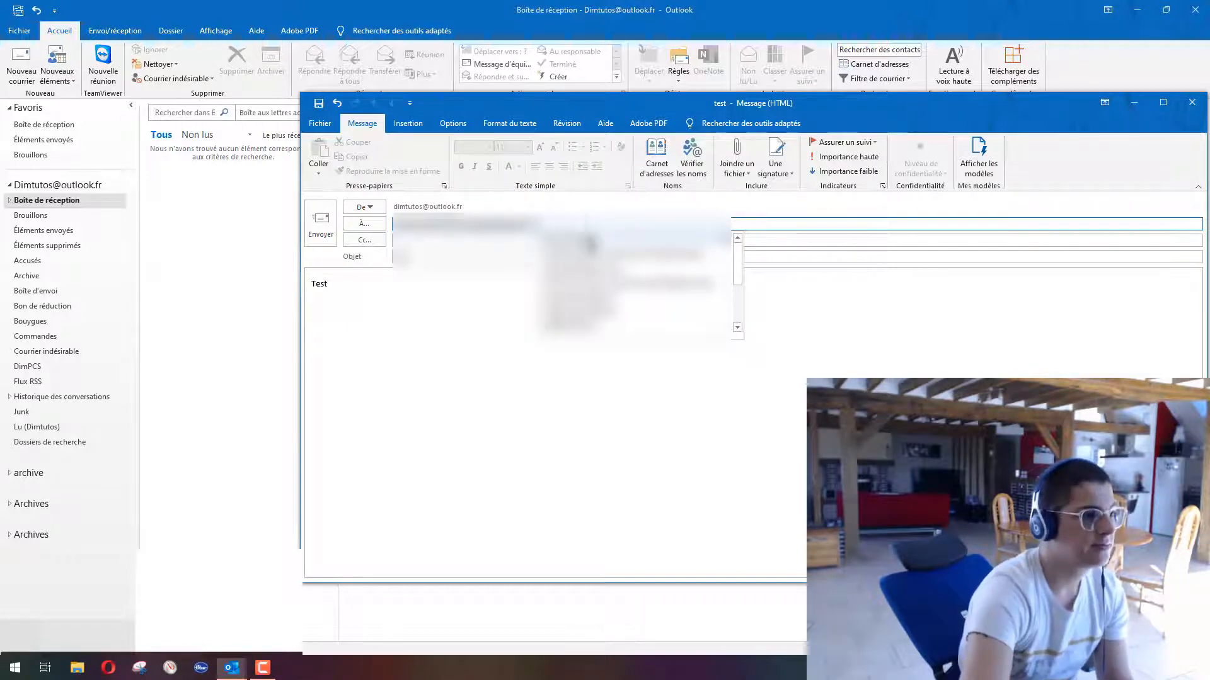
click(587, 242)
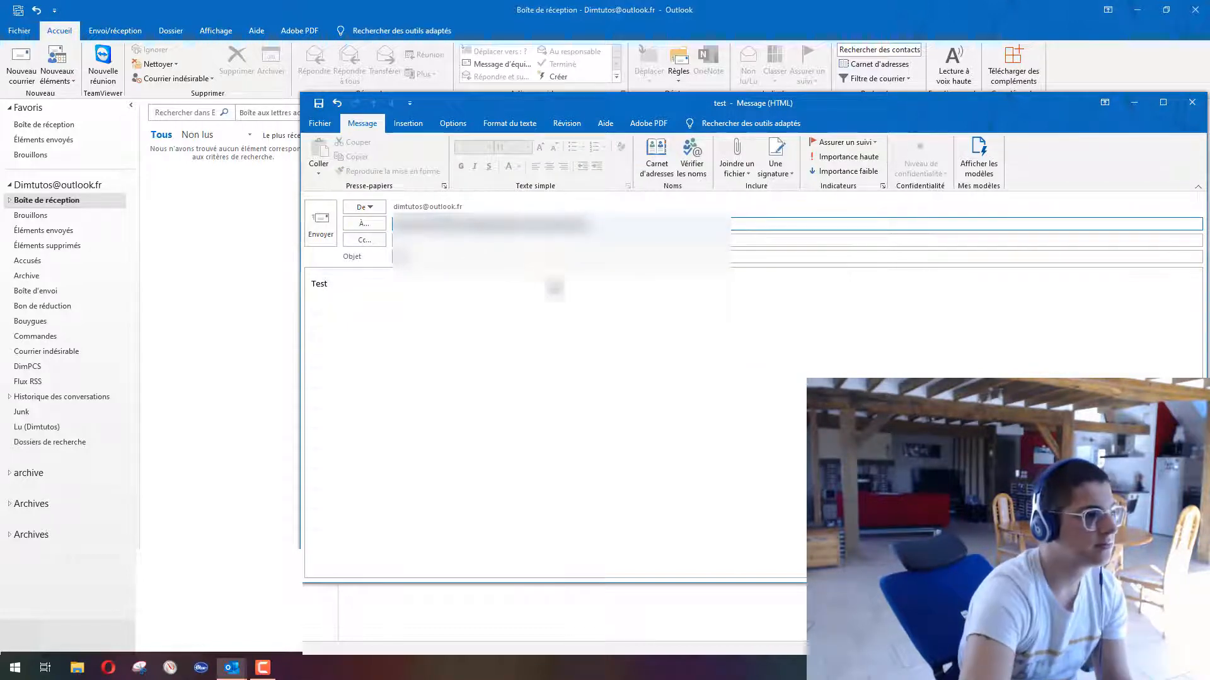
Mark the test e-mail as high importance and send it.
click(845, 157)
click(320, 222)
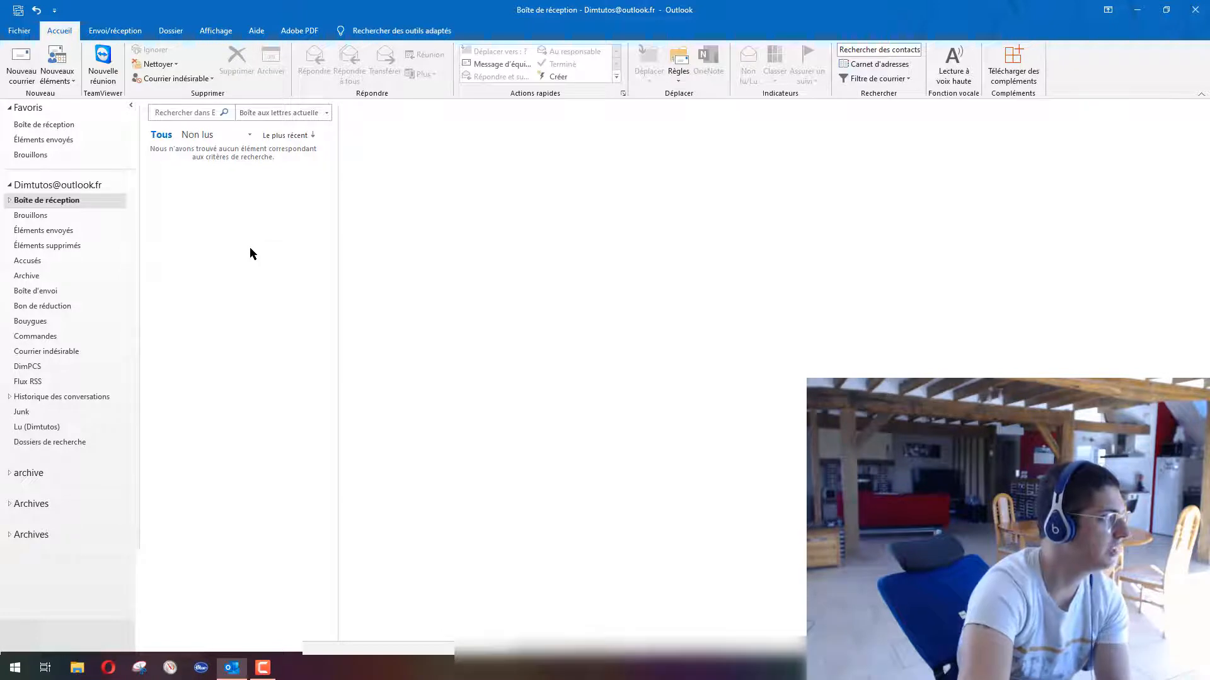
Open the Accusés folder and read the two newest receipts for the test e-mail.
click(70, 261)
click(198, 186)
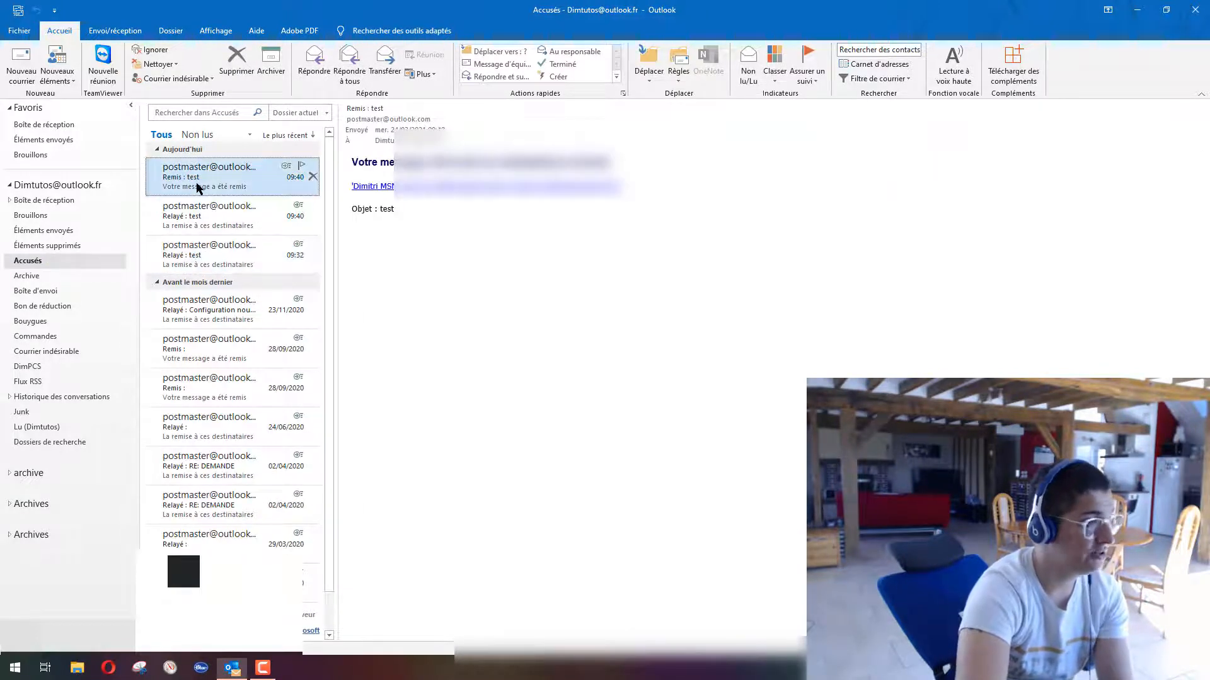
click(219, 225)
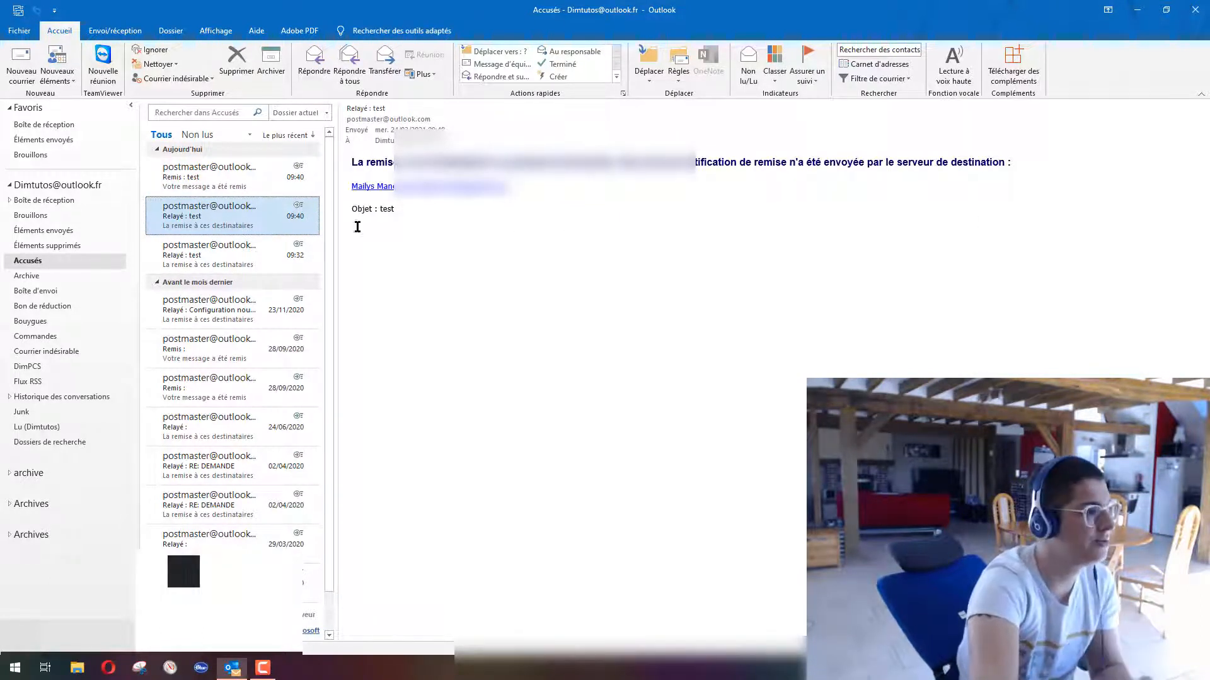
View the received high-importance "test" message in the recipient account's inbox.
scroll(63, 441, down, 3)
click(74, 478)
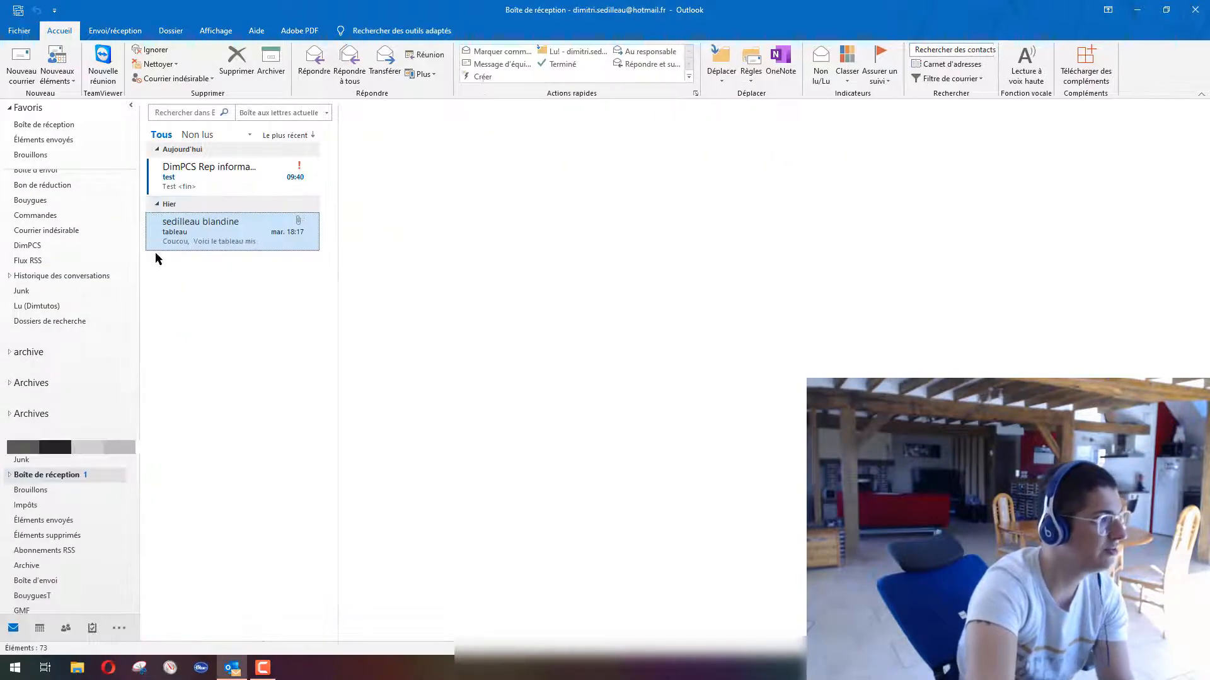
click(206, 180)
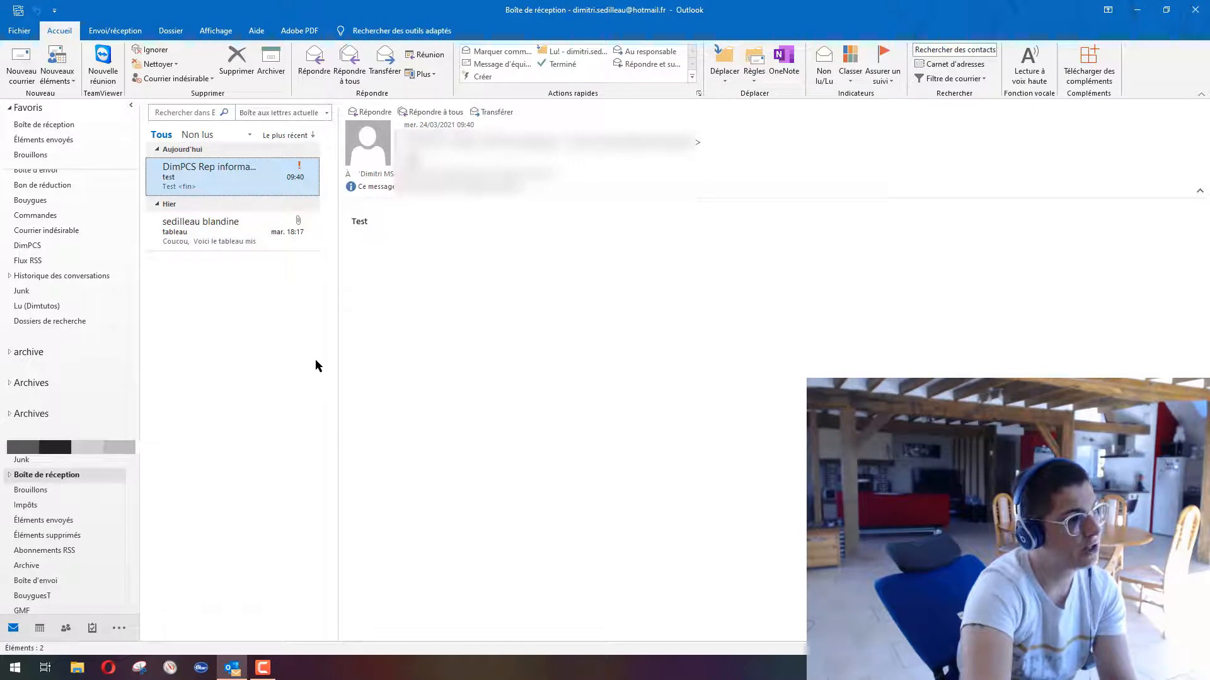
Return to the sending account and check its inbox, the system notifications and the Accusés folder for new receipts.
scroll(123, 362, up, 3)
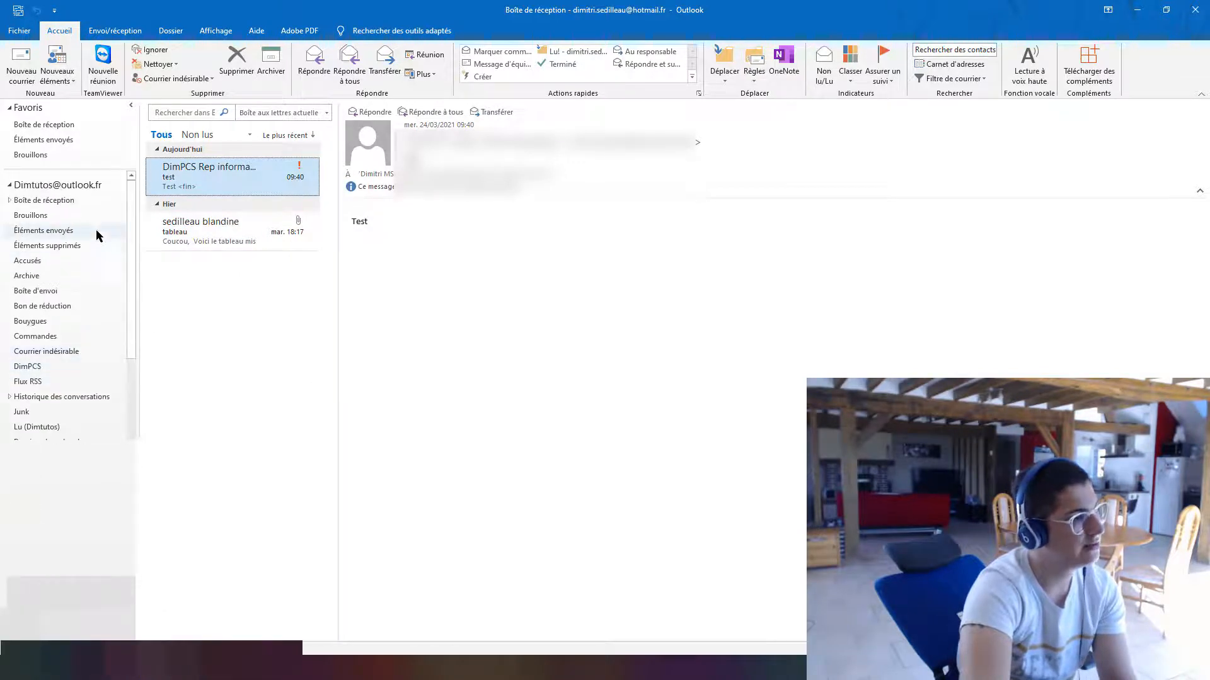
click(46, 197)
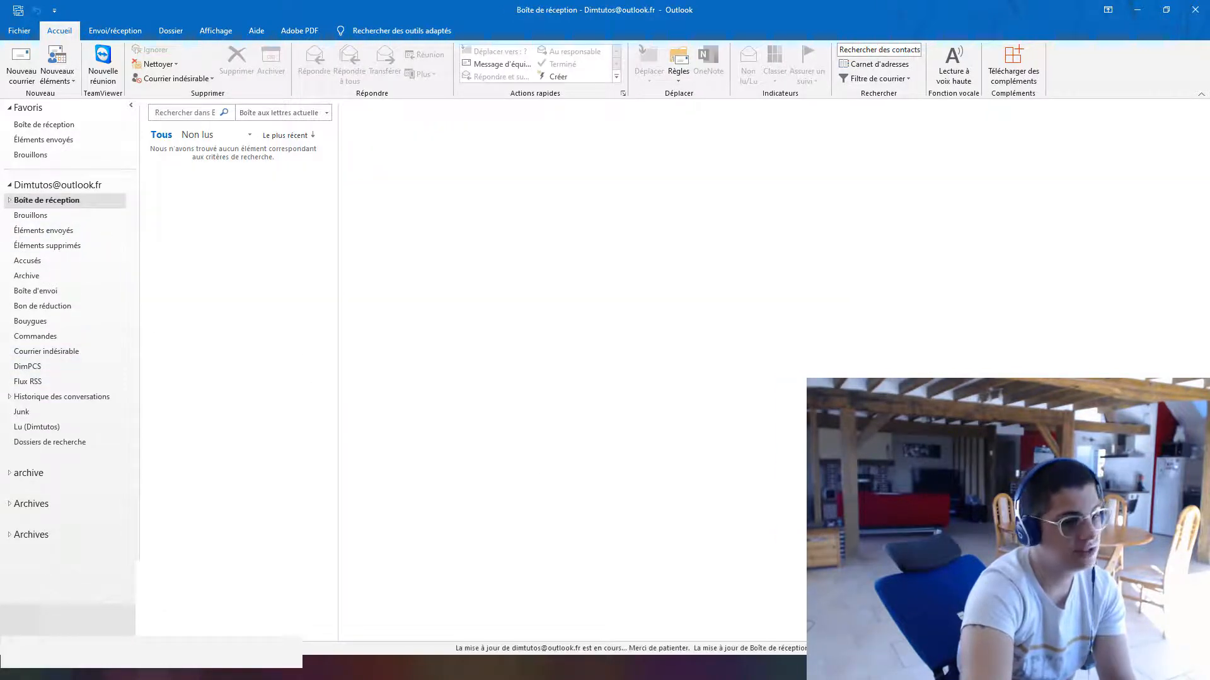
click(1194, 668)
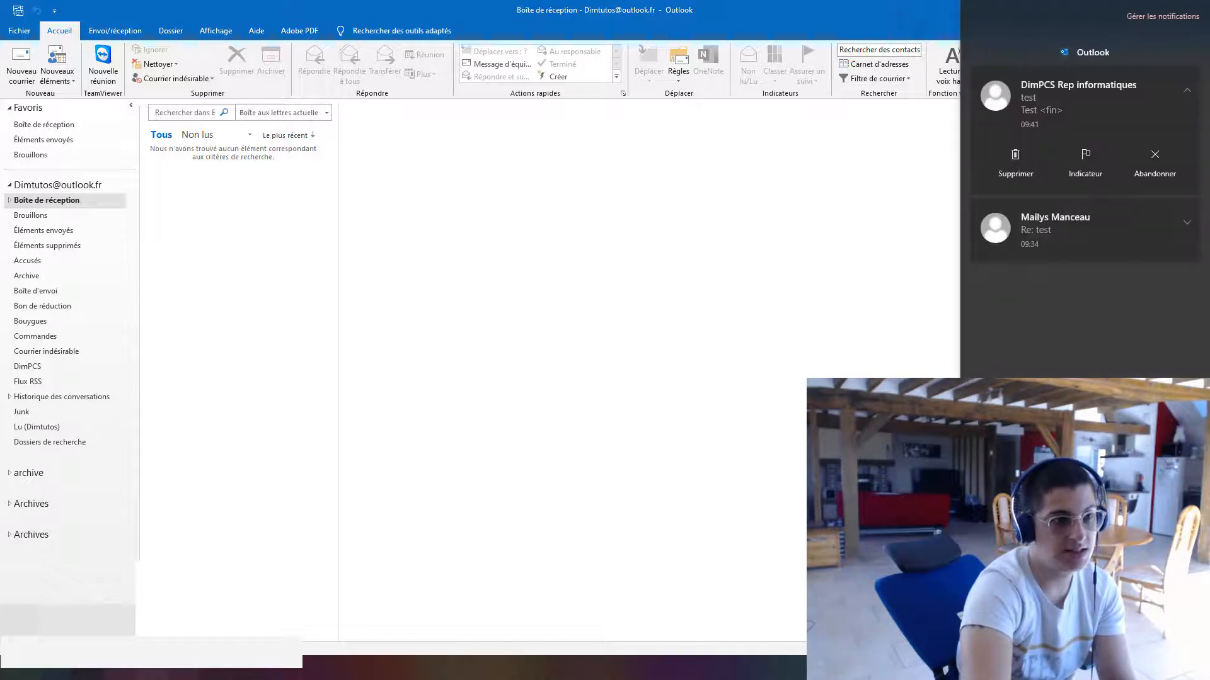
click(1193, 668)
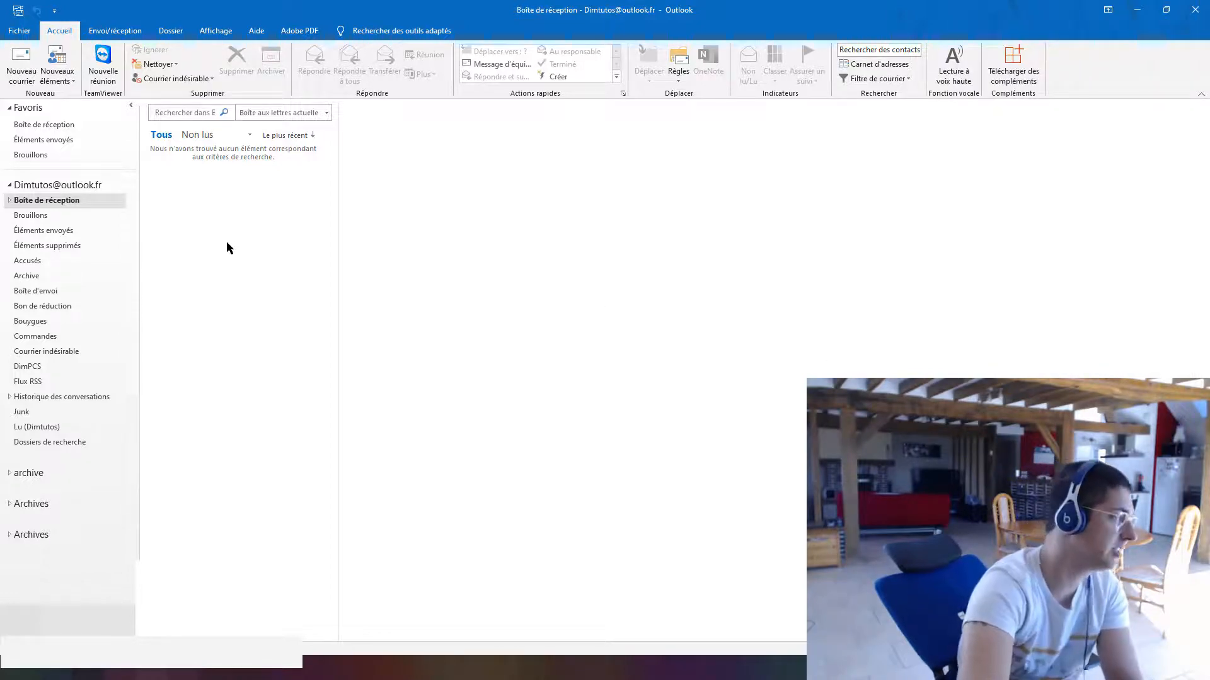
click(28, 260)
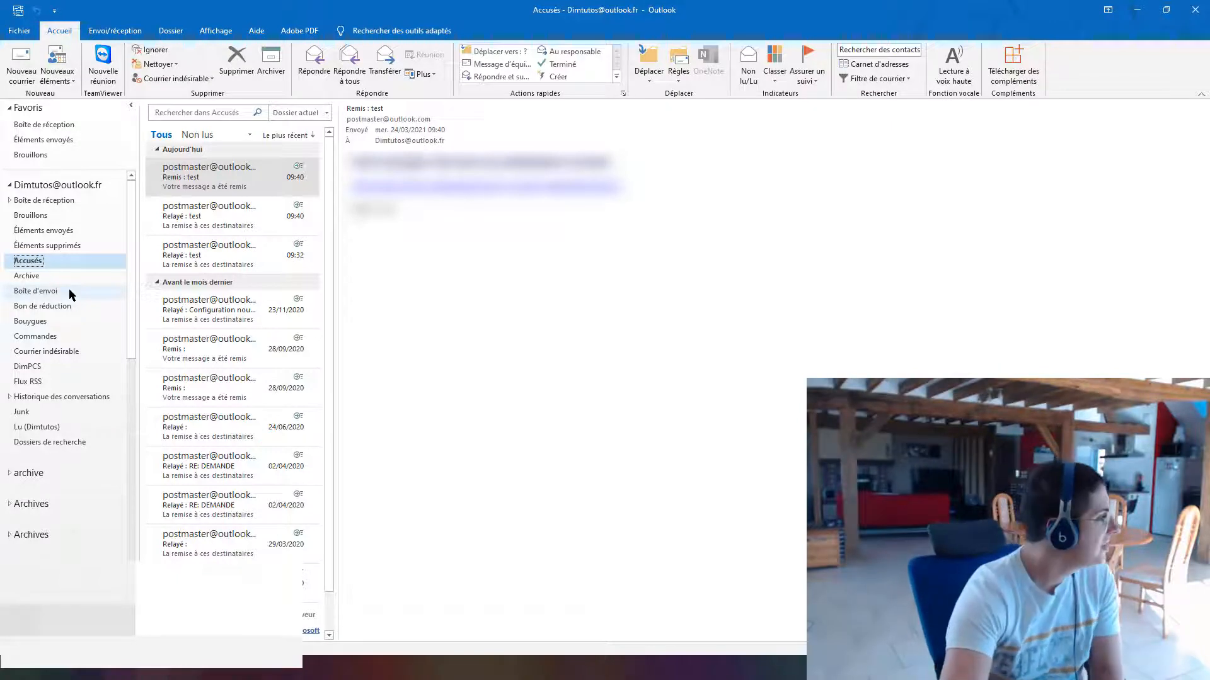
Open the rules list for the sending account's inbox and delete the "importance haute tuto" rule.
click(75, 198)
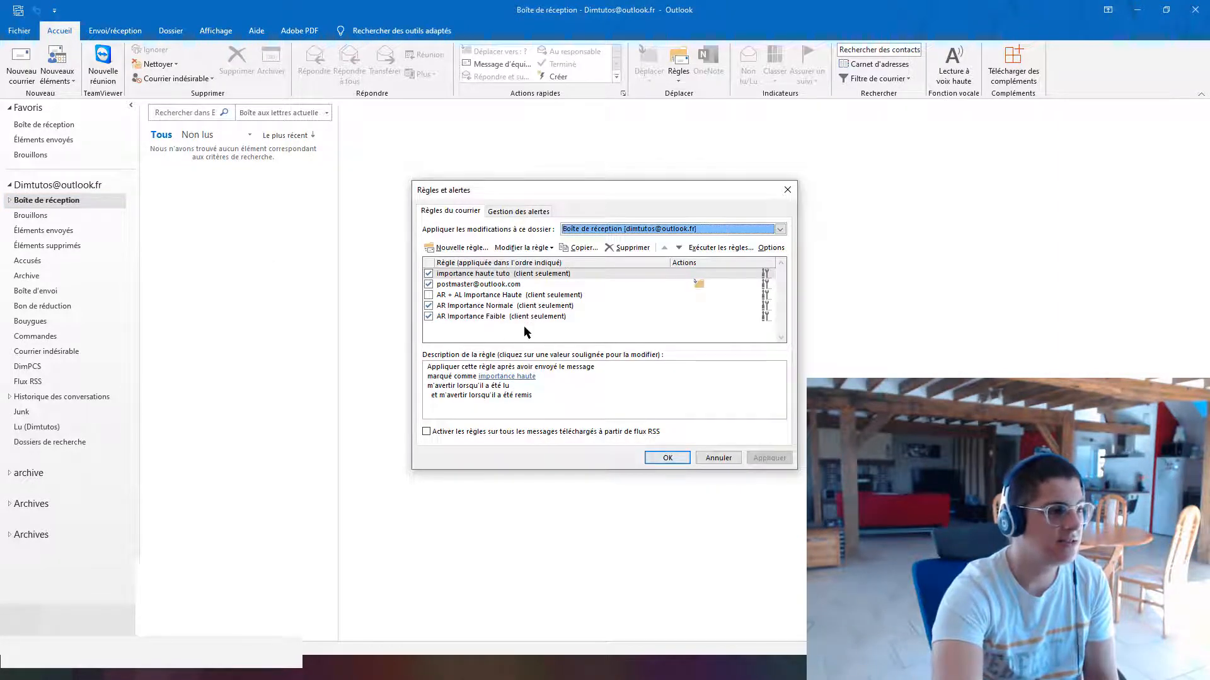
click(540, 275)
click(627, 248)
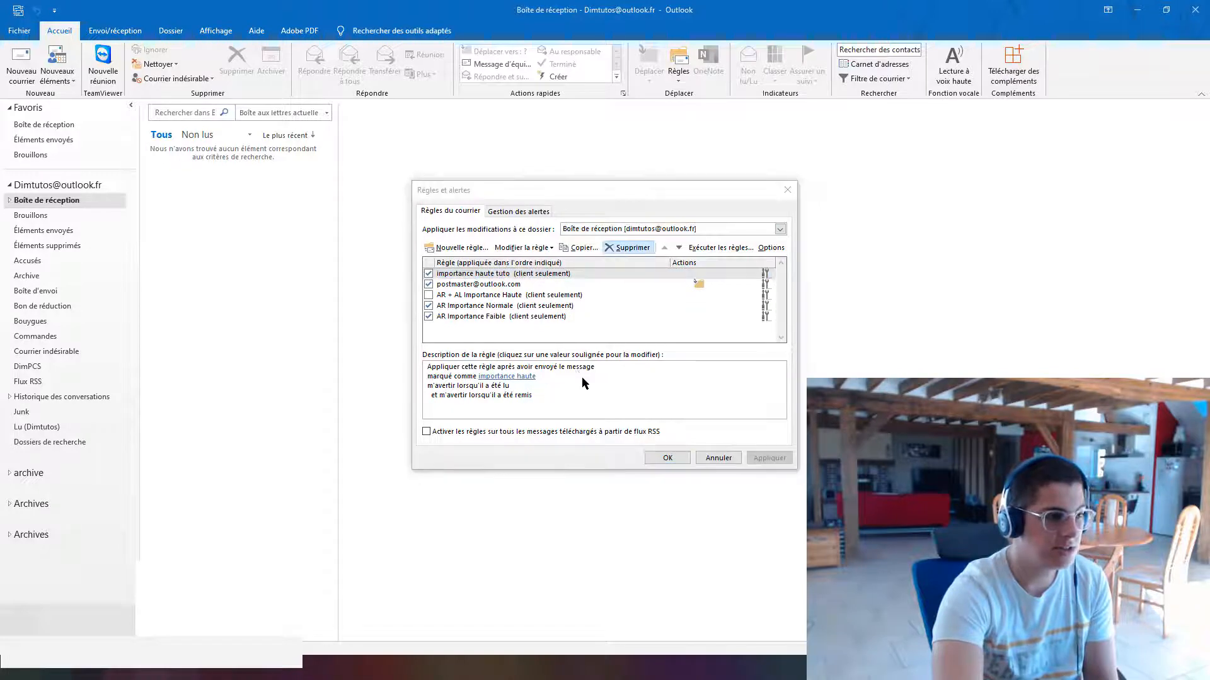
click(578, 372)
Enable the "AR + AL Importance Haute" rule, apply the change and close the rules list.
click(429, 284)
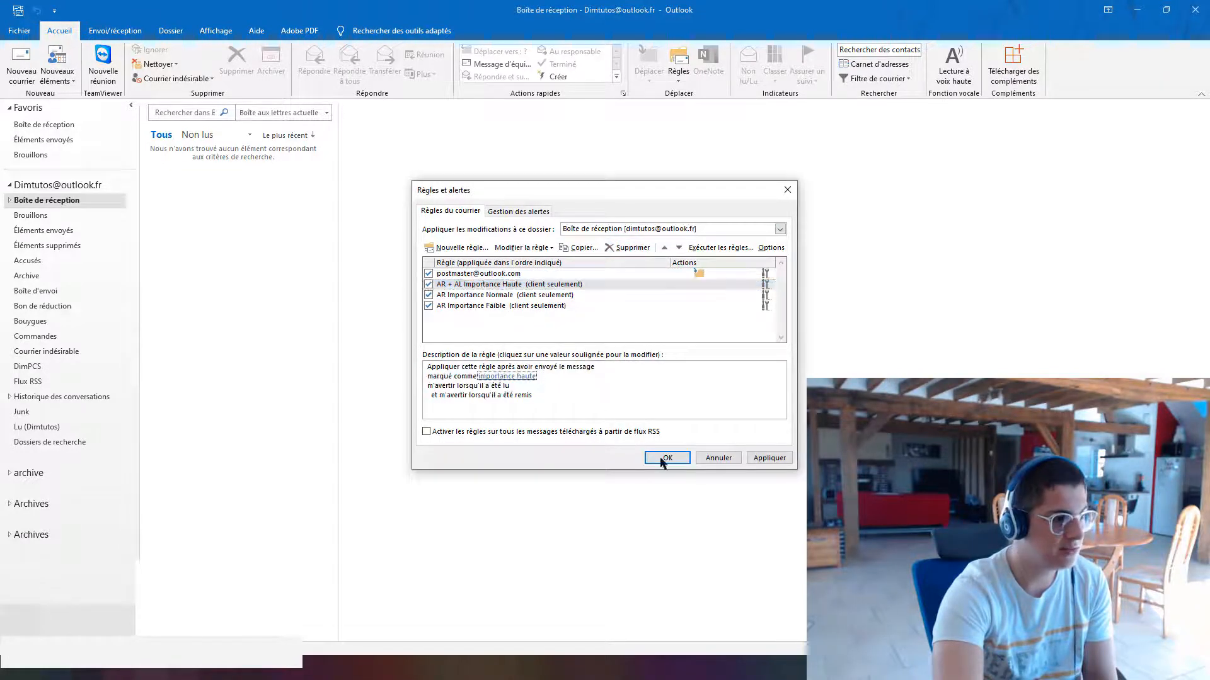
click(769, 458)
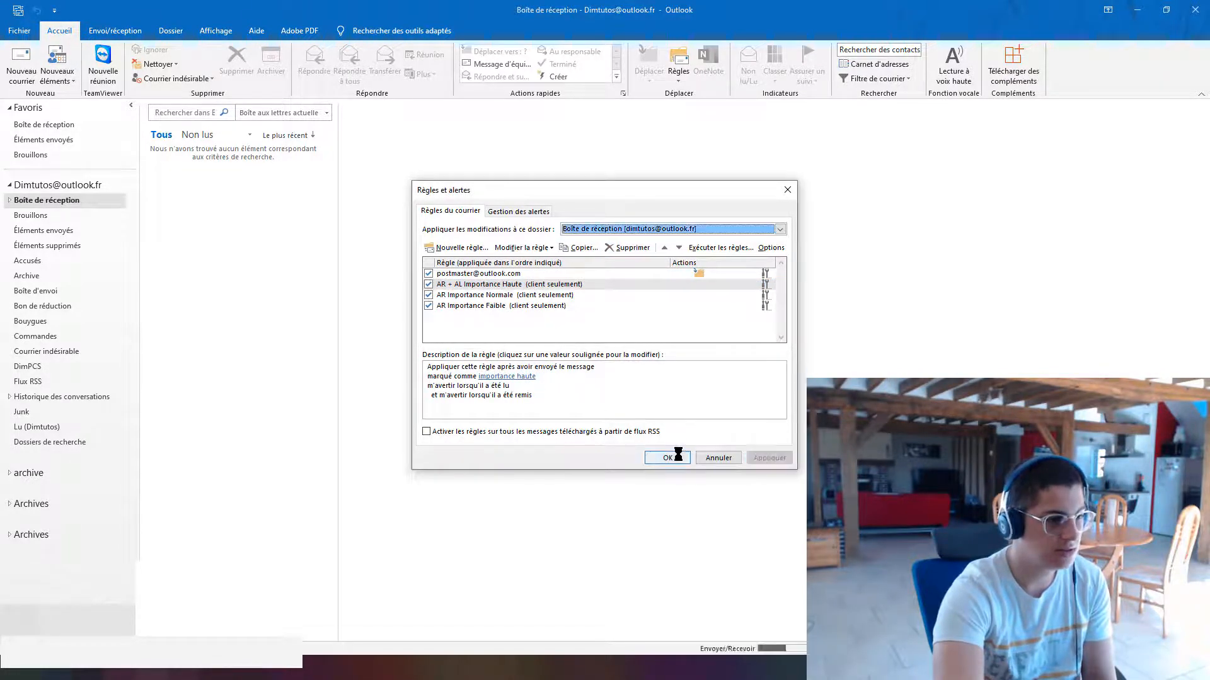
click(677, 454)
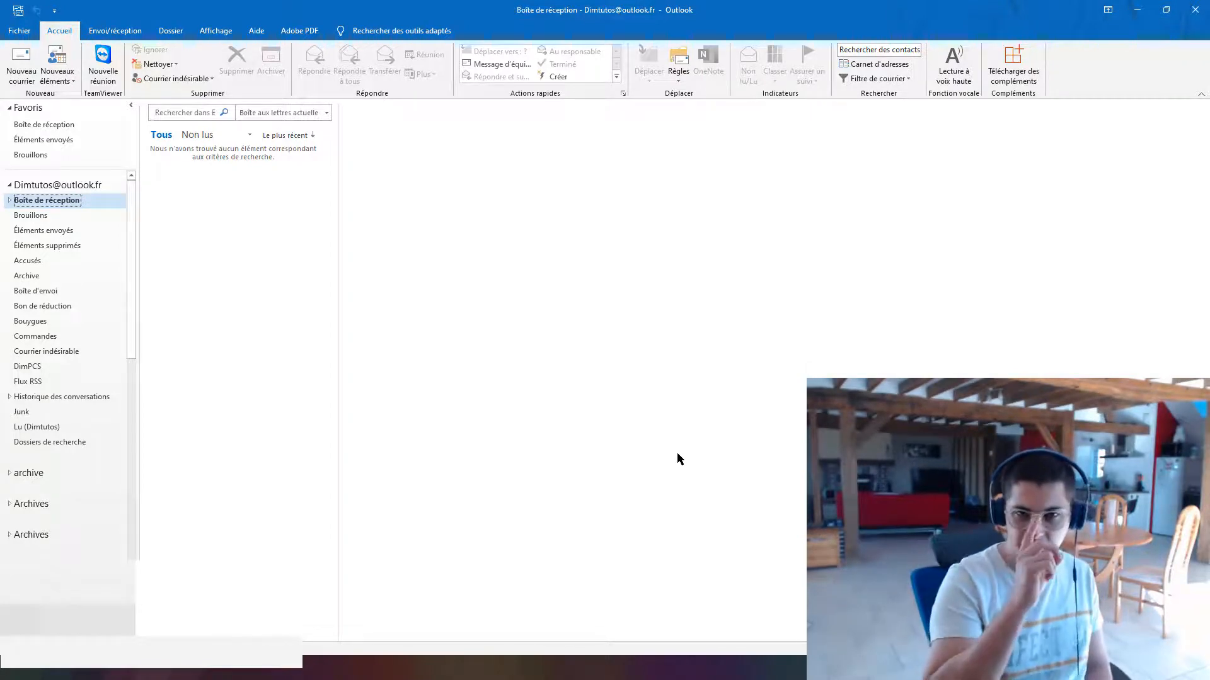